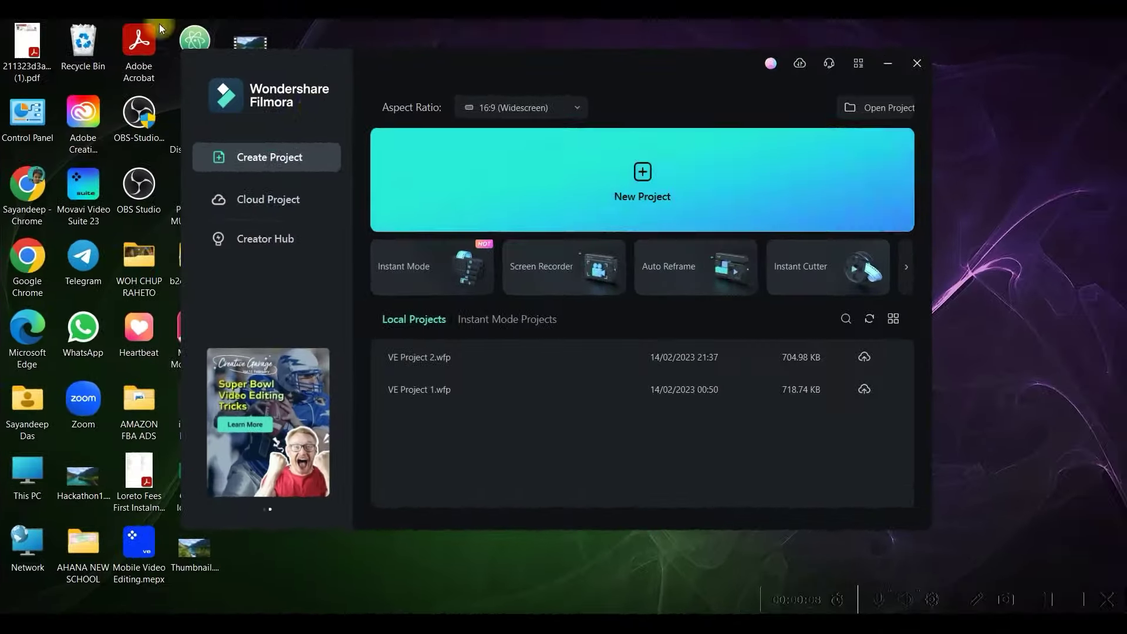
# Start a new project at the 16:9 (Widescreen) aspect ratio from the launcher.
pyautogui.moveTo(582, 75); pyautogui.dragTo(541, 68)
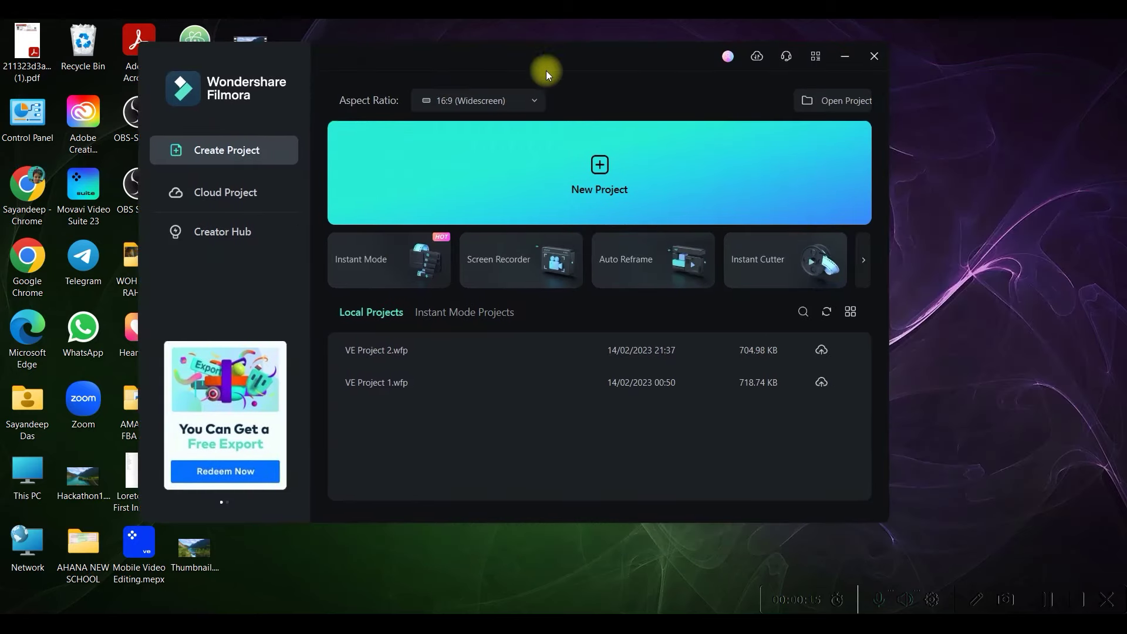
pyautogui.click(508, 102)
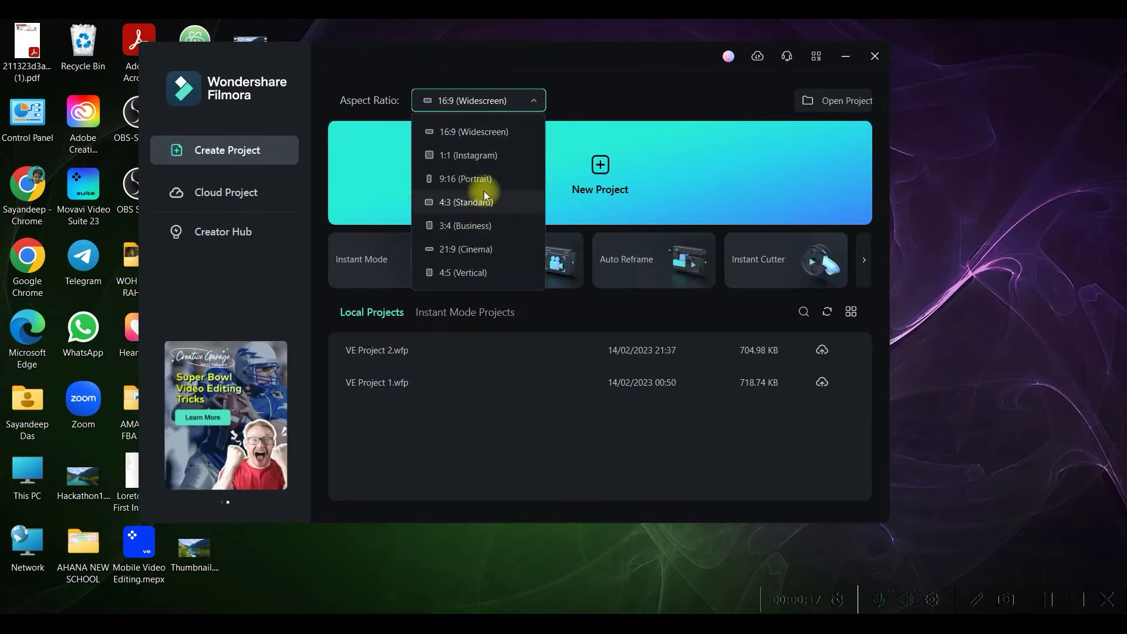
pyautogui.click(493, 132)
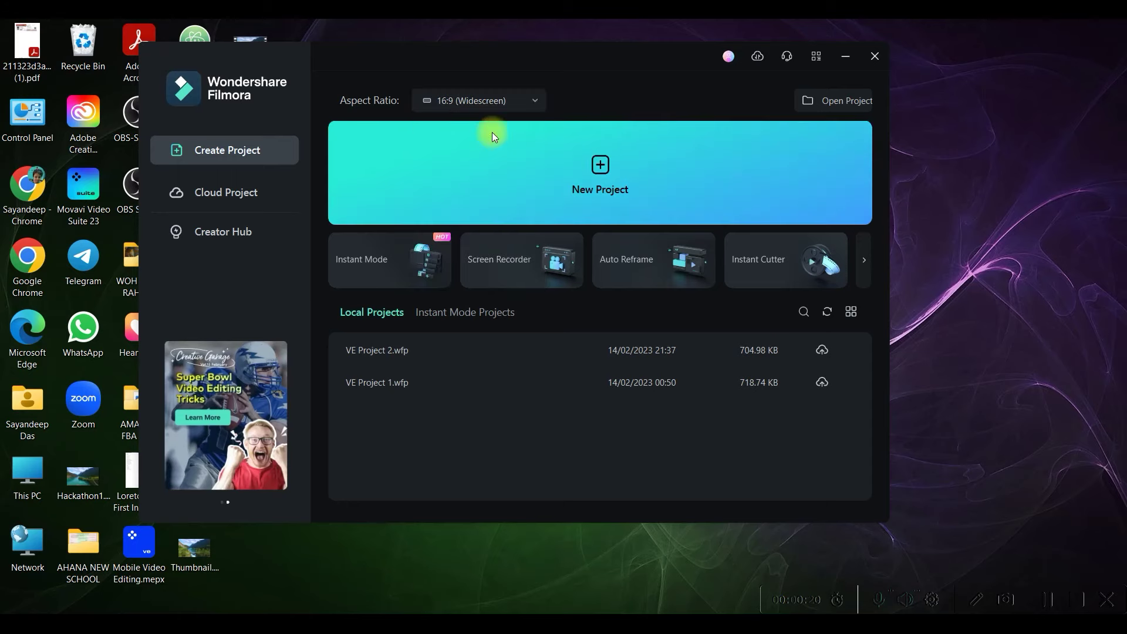
pyautogui.click(600, 164)
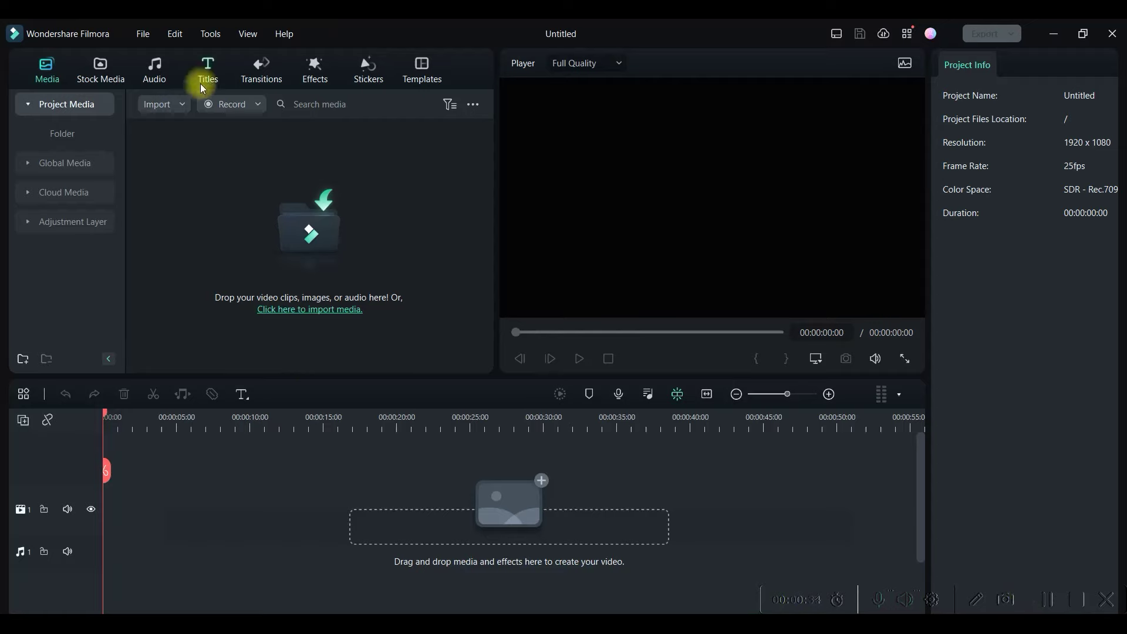
# Import the Untitled design (1), Out Door and video clips into Project Media.
pyautogui.click(312, 234)
pyautogui.click(415, 251)
pyautogui.keyDown('ctrl'); pyautogui.click(500, 150); pyautogui.keyUp('ctrl')
pyautogui.scroll(-2, 335, 206)
pyautogui.keyDown('ctrl'); pyautogui.click(171, 294); pyautogui.keyUp('ctrl')
pyautogui.click(435, 347)
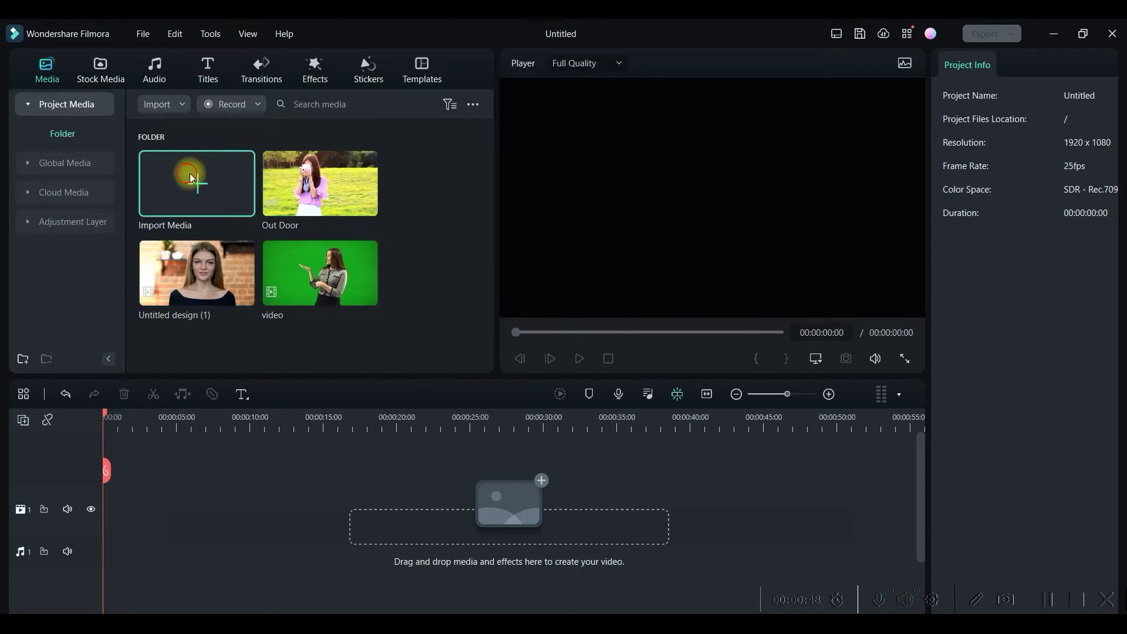
# Import Mountains - 48873 and Beach - 3998, and place Mountains on the main video track.
pyautogui.click(189, 174)
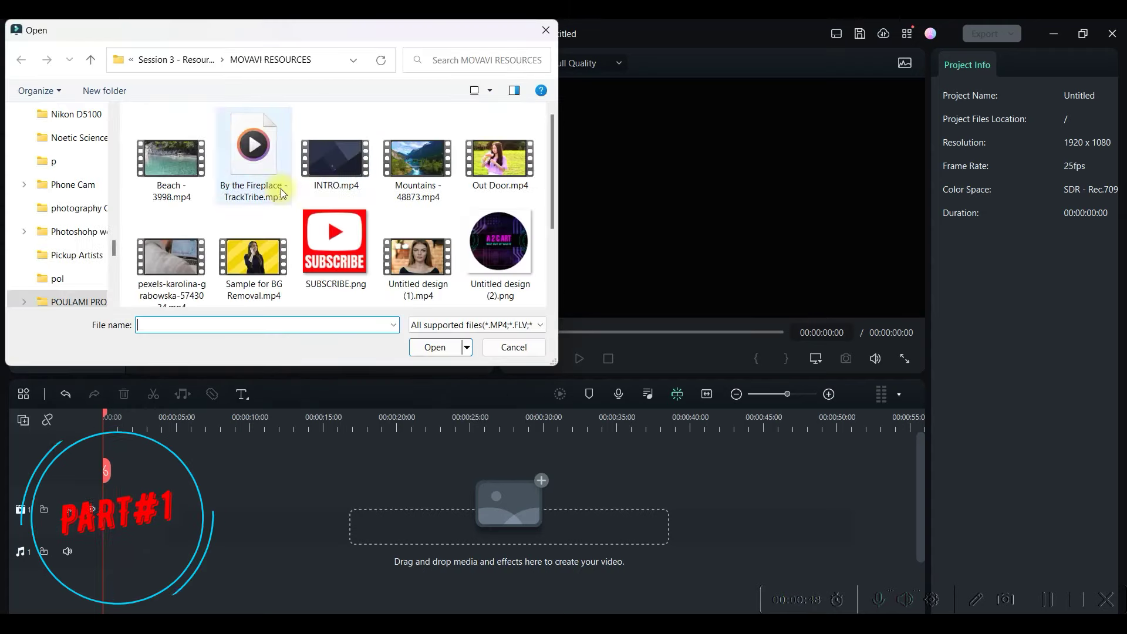
pyautogui.click(418, 164)
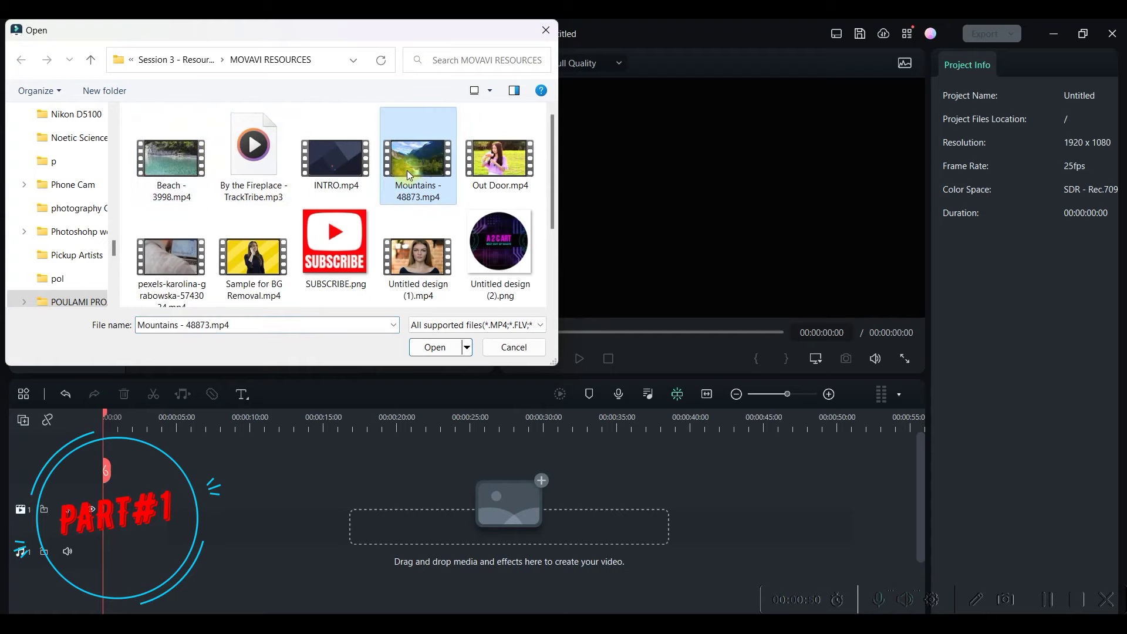
pyautogui.keyDown('ctrl'); pyautogui.click(176, 156); pyautogui.keyUp('ctrl')
pyautogui.click(435, 347)
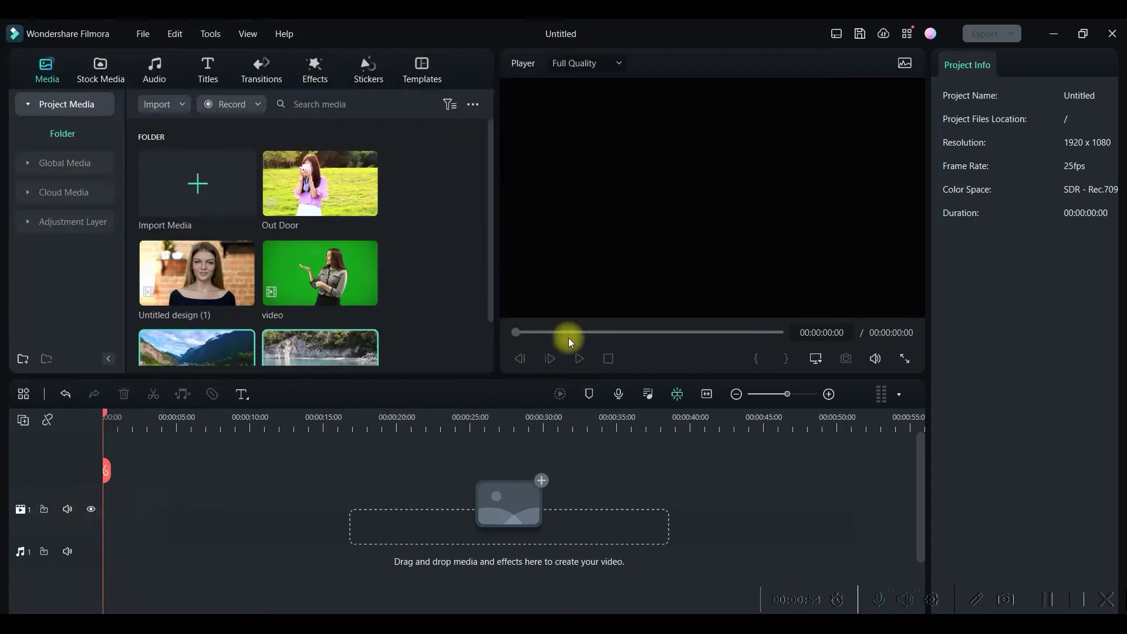
pyautogui.scroll(-2, 409, 239)
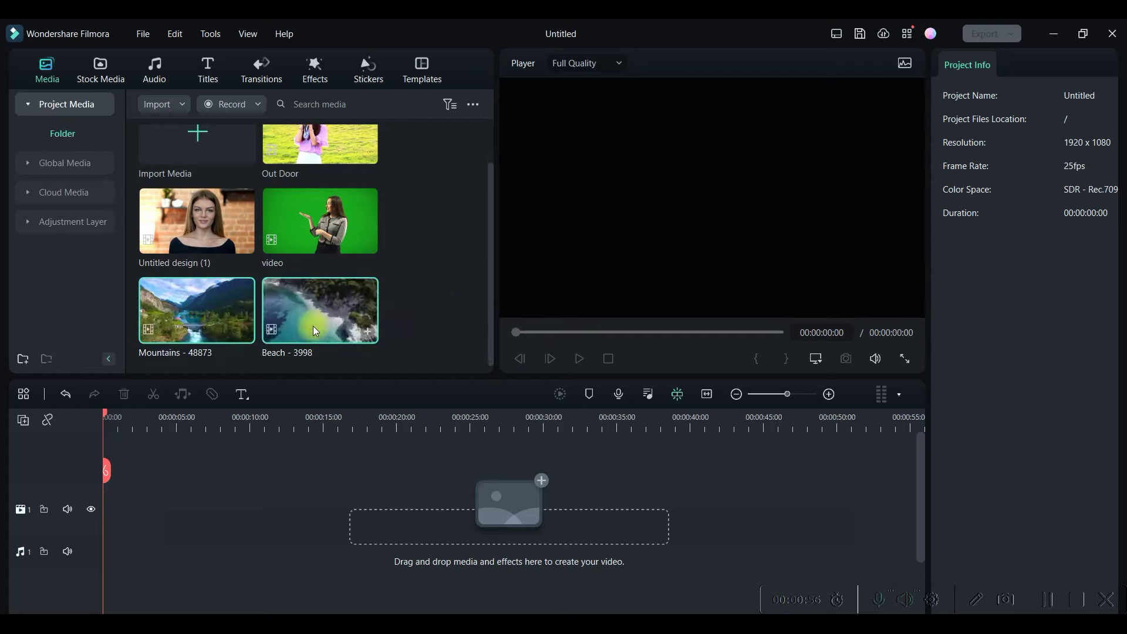
pyautogui.moveTo(318, 268); pyautogui.dragTo(111, 513)
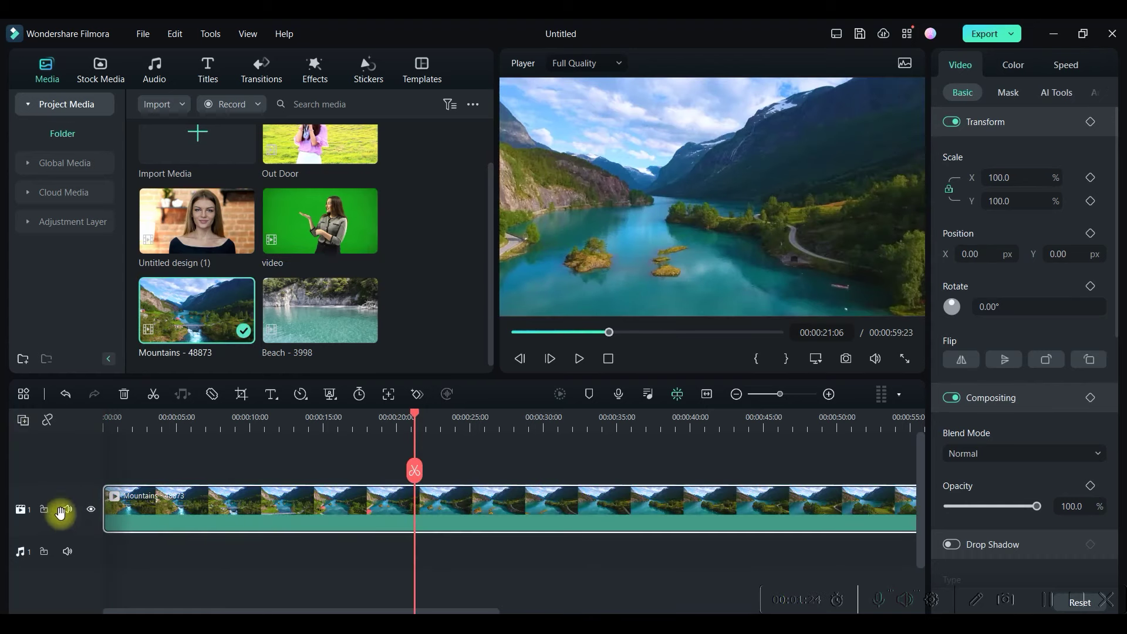
# Add a second video track and place the green-screen video clip on track 2.
pyautogui.click(23, 421)
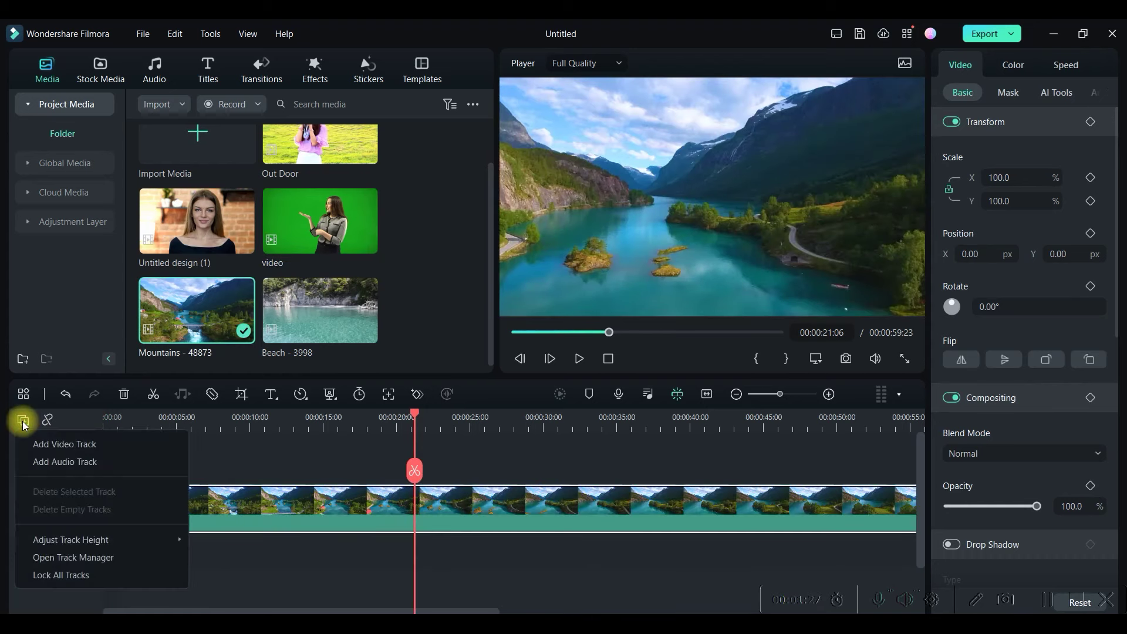
pyautogui.click(70, 447)
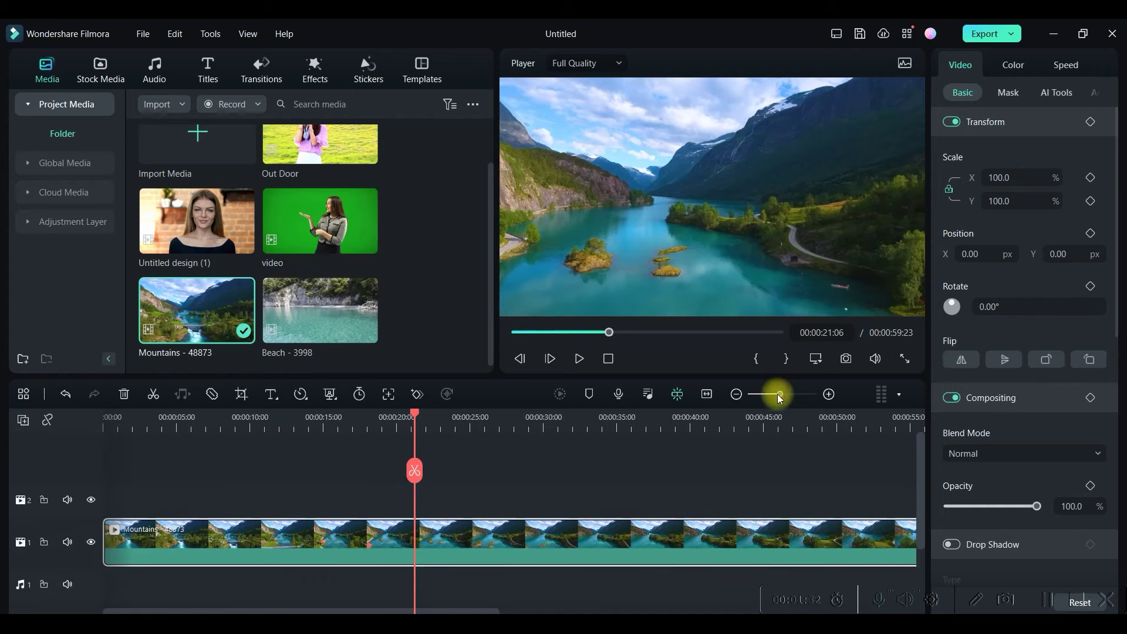
pyautogui.moveTo(779, 398)
pyautogui.mouseDown()
pyautogui.moveTo(755, 396)
pyautogui.moveTo(774, 396)
pyautogui.mouseUp()
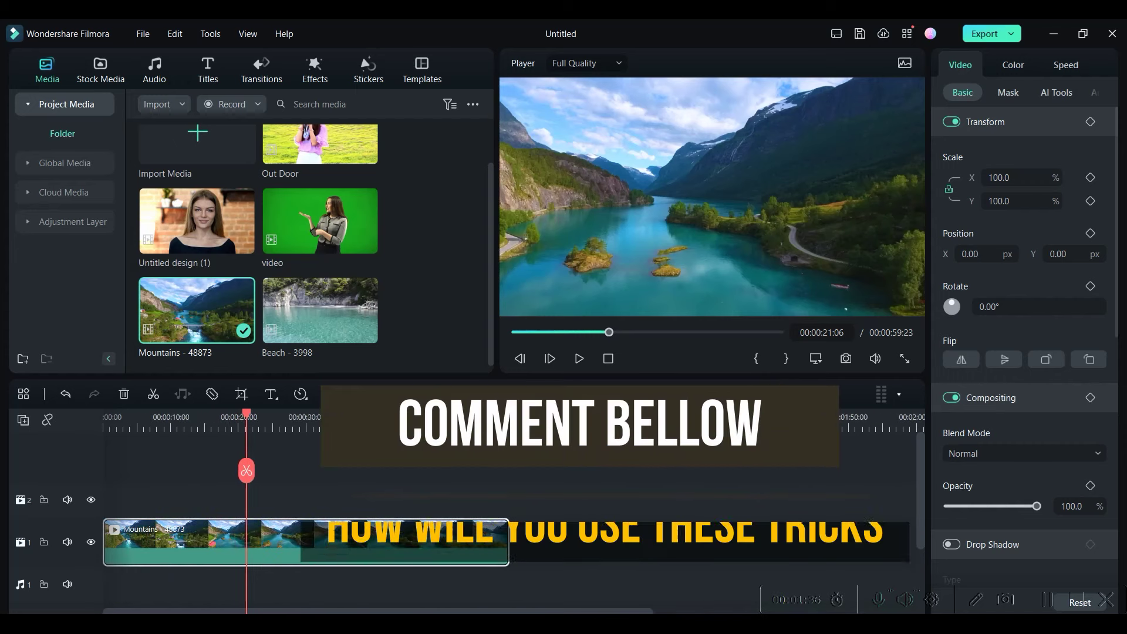
pyautogui.moveTo(320, 226); pyautogui.dragTo(122, 501)
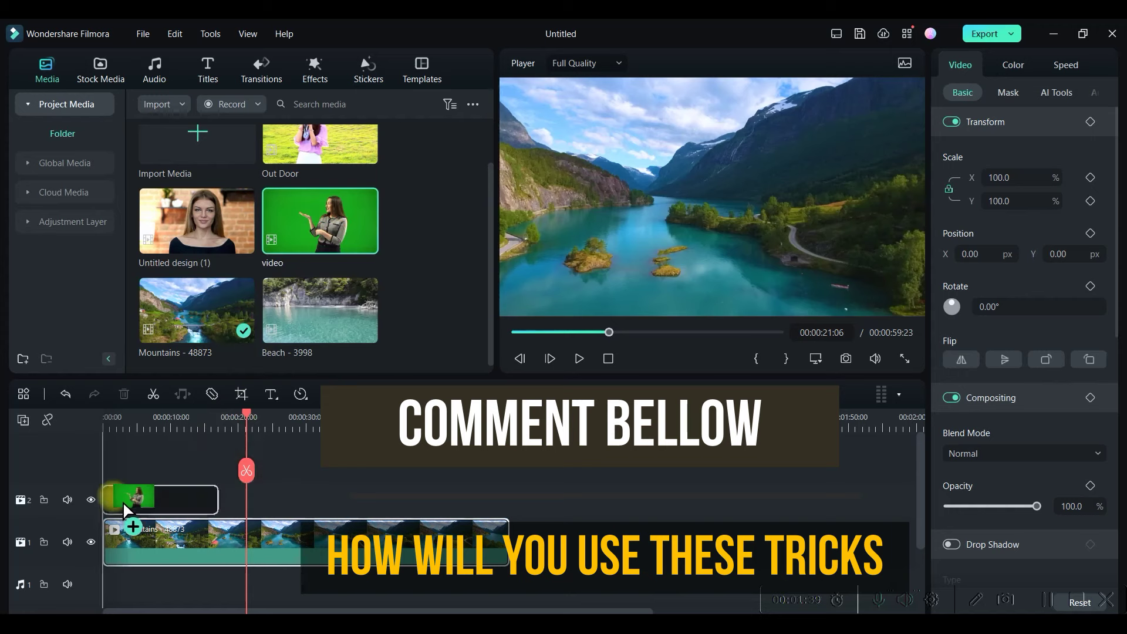
# Trim the Mountains clip to end where the green-screen clip ends.
pyautogui.click(217, 503)
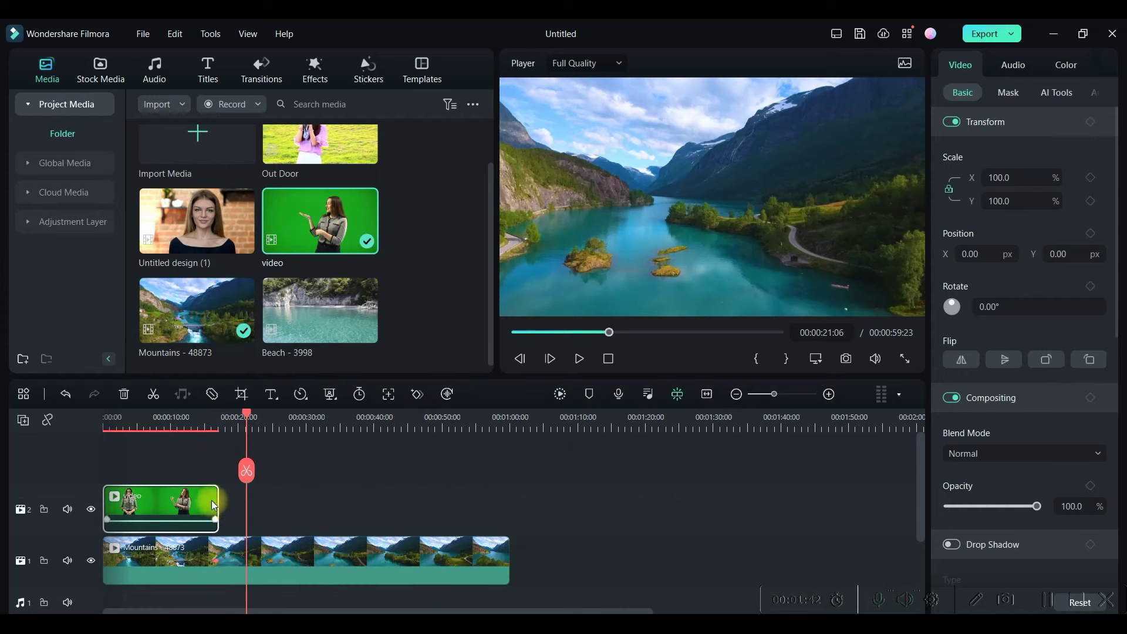
pyautogui.click(222, 564)
pyautogui.moveTo(246, 471); pyautogui.dragTo(221, 489)
pyautogui.click(220, 477)
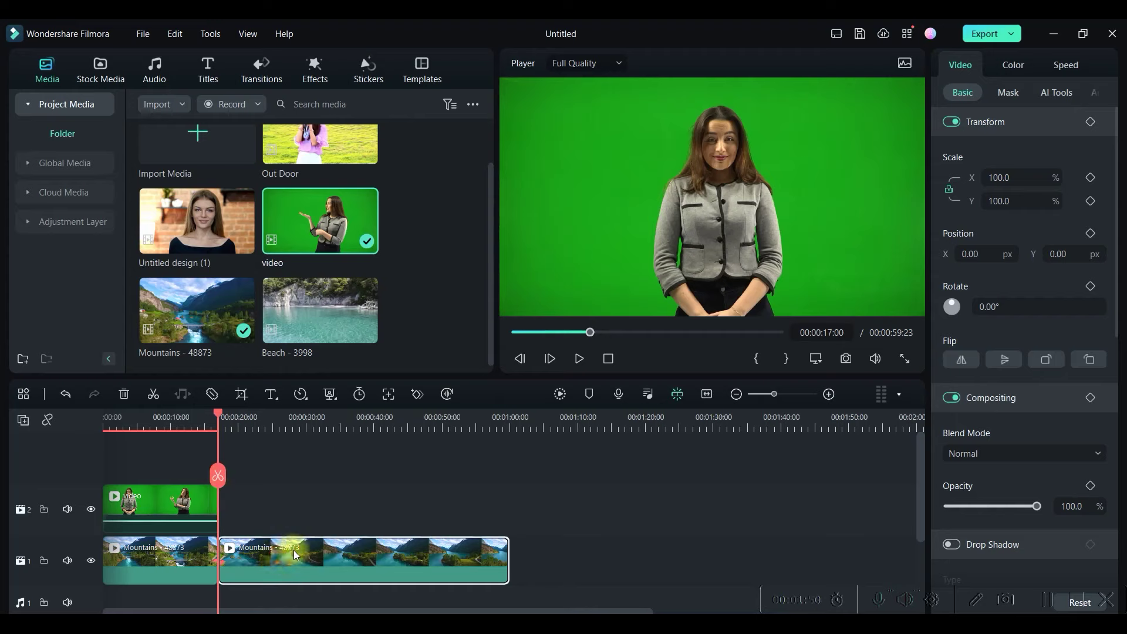
pyautogui.press('Delete')
# Select the green-screen clip on track 2 and show its Mask settings.
pyautogui.moveTo(216, 418); pyautogui.dragTo(75, 420)
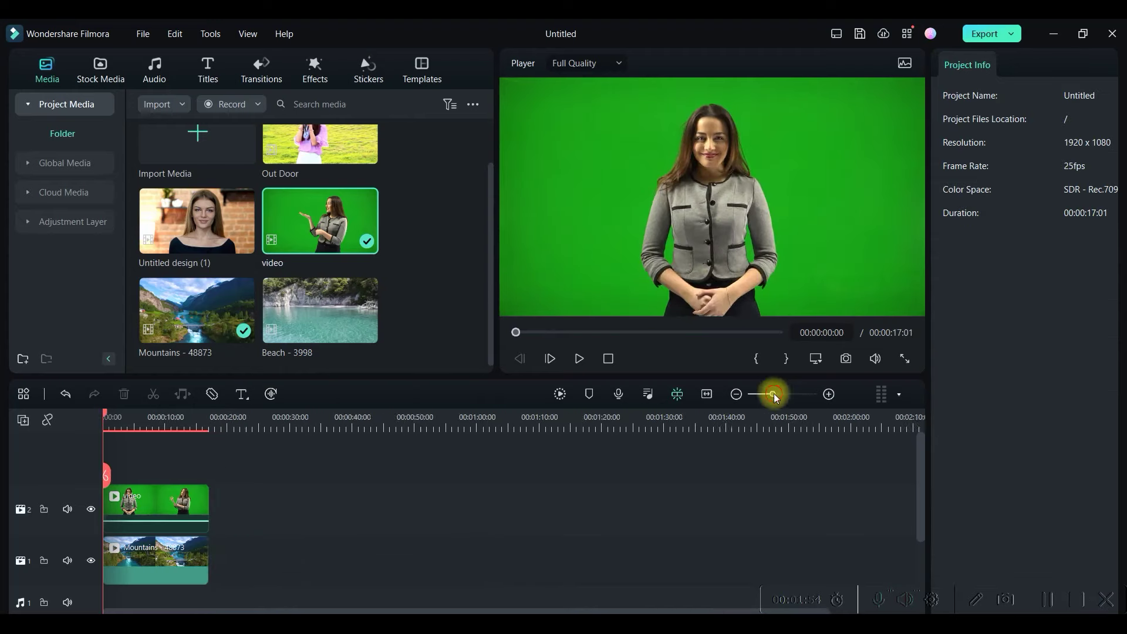
pyautogui.moveTo(774, 393); pyautogui.dragTo(782, 393)
pyautogui.click(325, 498)
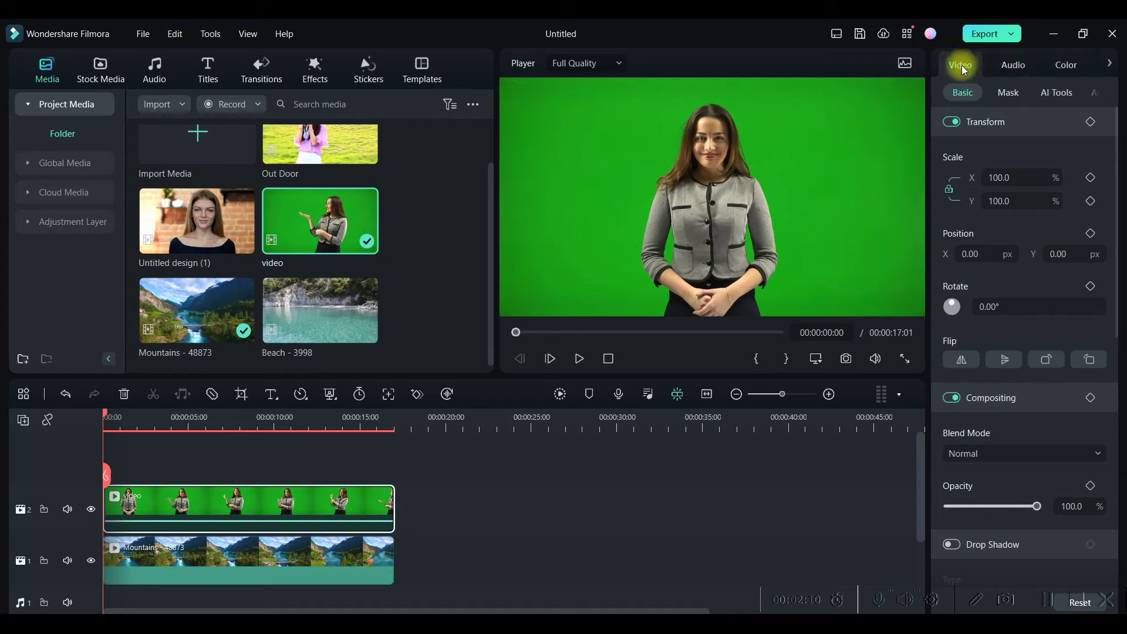
pyautogui.click(1008, 94)
# Turn on Chroma Key in AI Tools to remove the green backdrop.
pyautogui.click(696, 172)
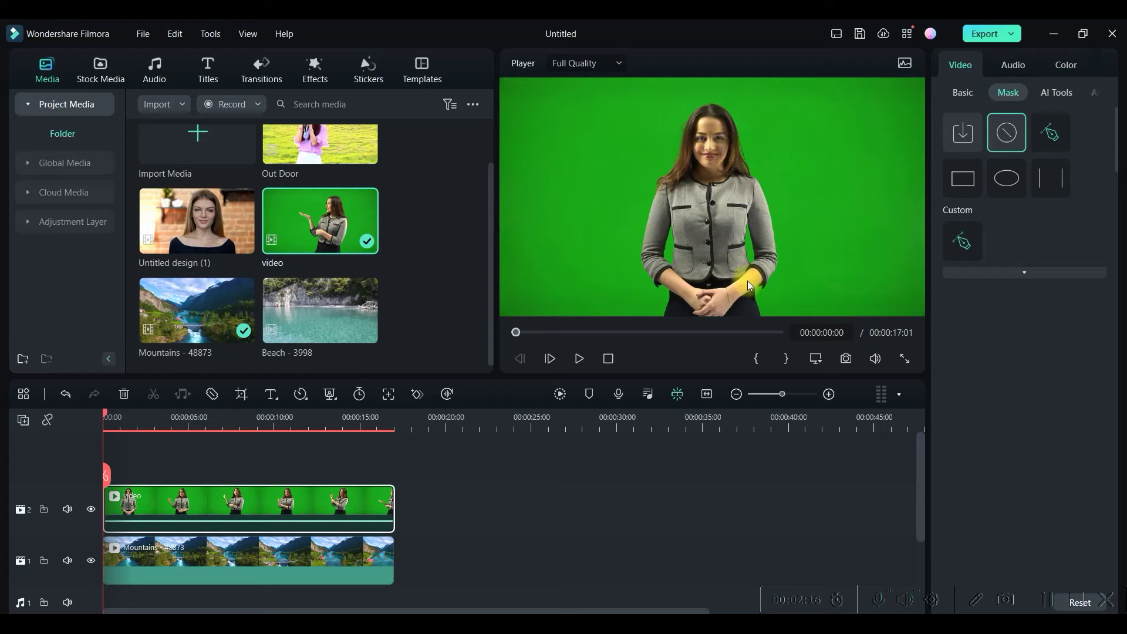
pyautogui.click(1056, 92)
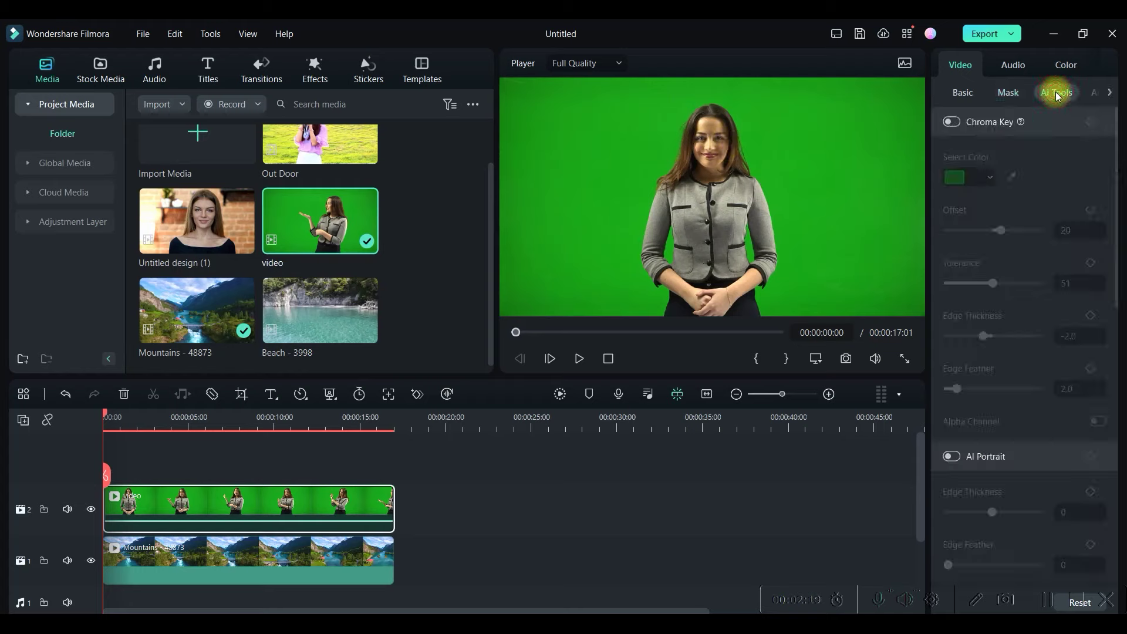
pyautogui.click(955, 122)
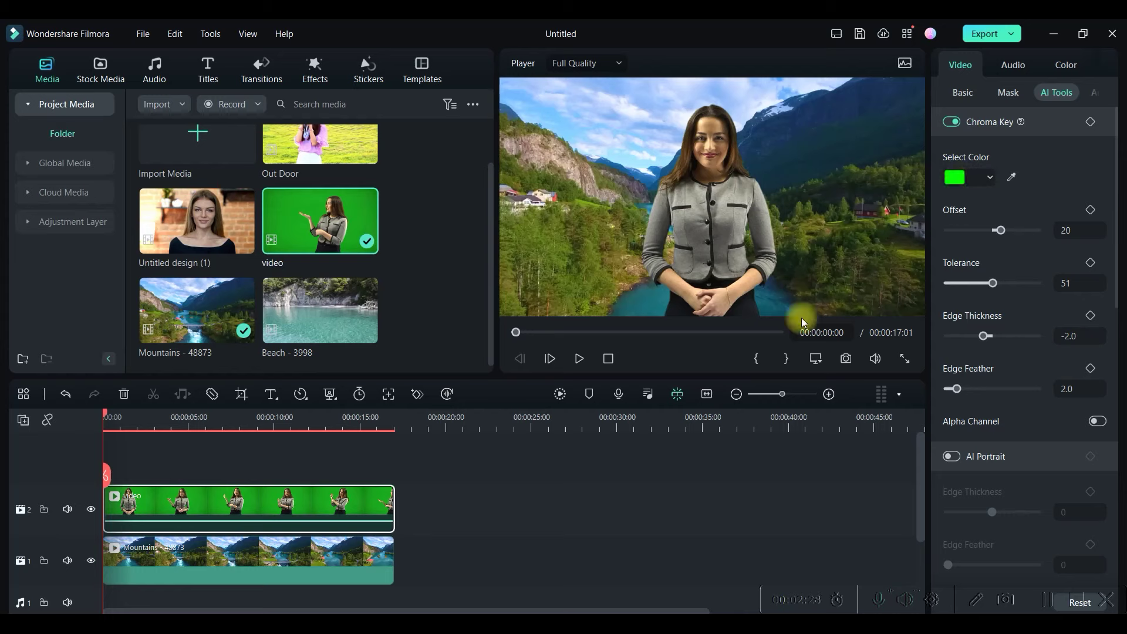
# Preview the presenter over the mountains, then open the Export dialog.
pyautogui.click(581, 359)
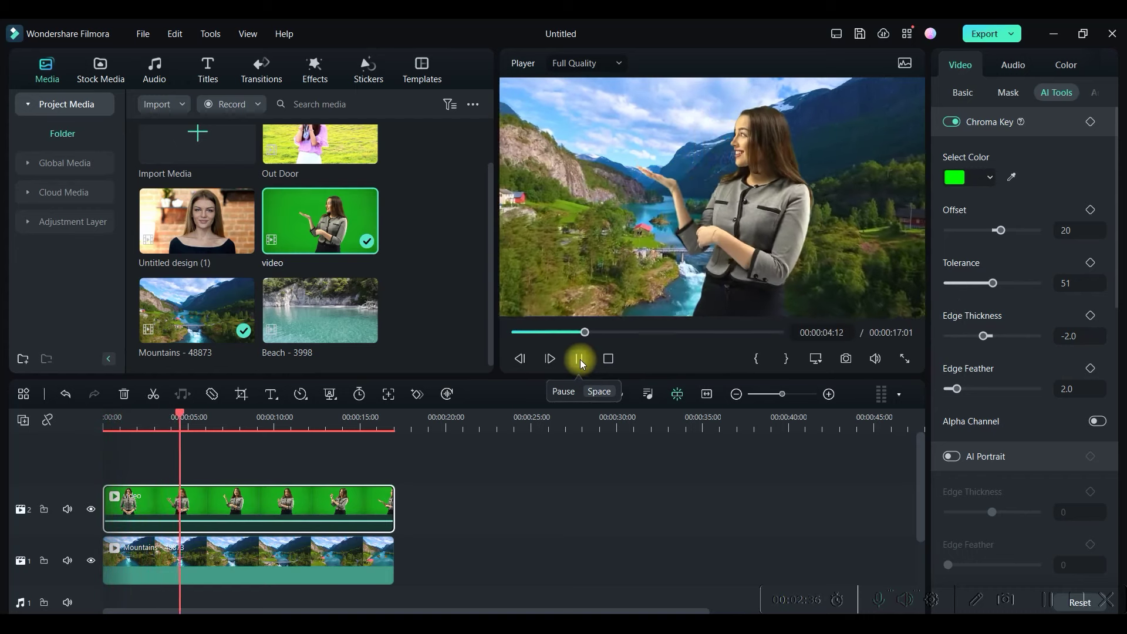
pyautogui.click(580, 359)
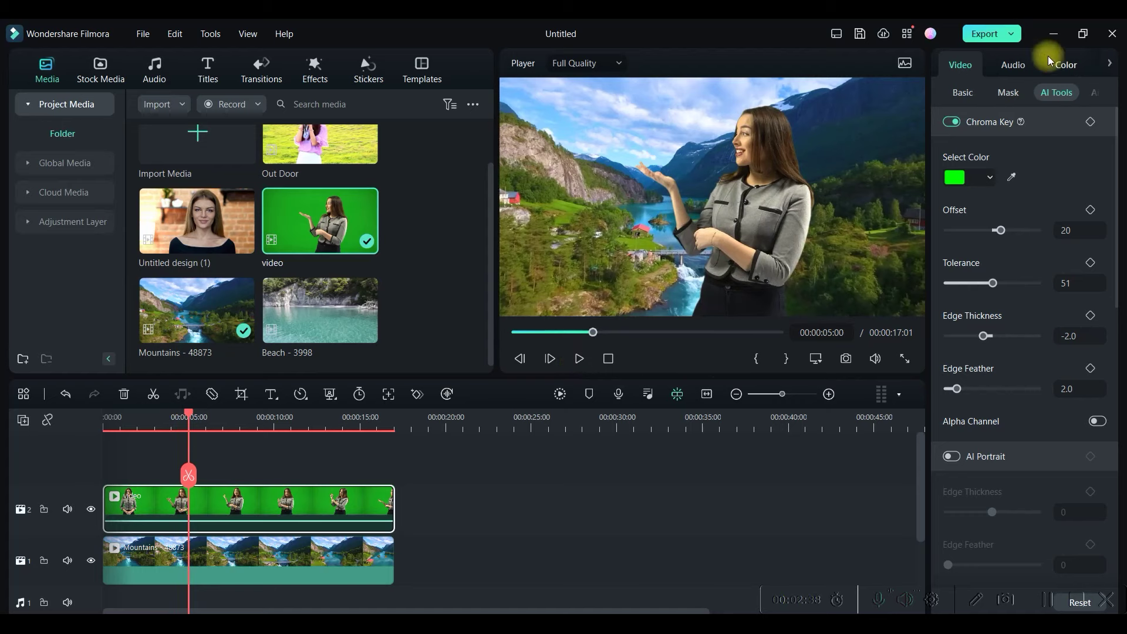
pyautogui.click(1001, 34)
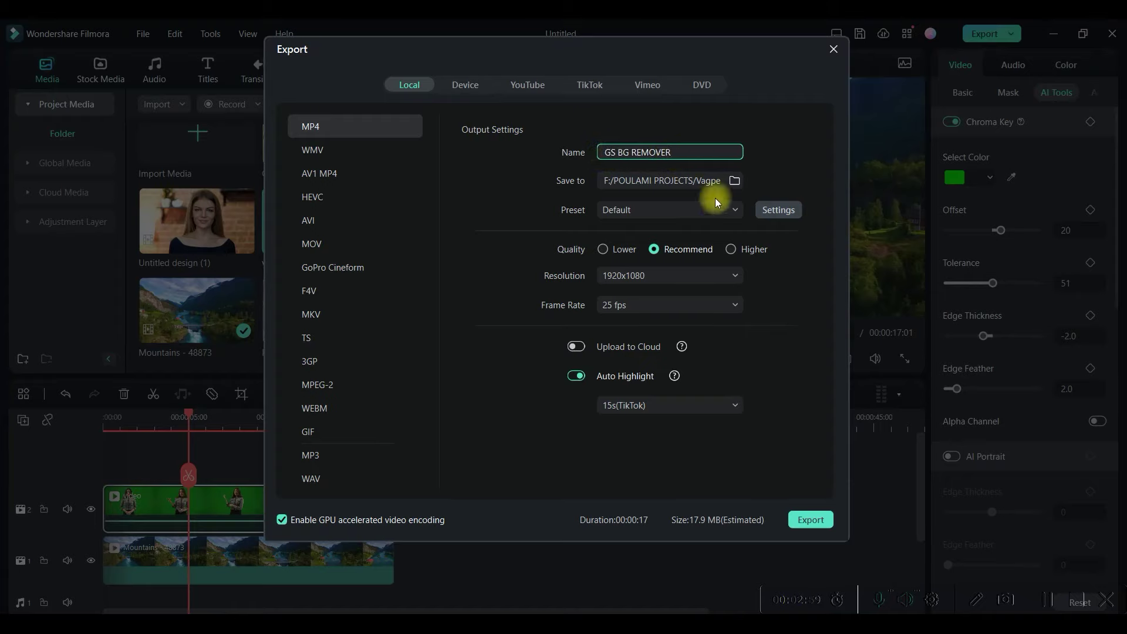
# Export GS BG REMOVER.mp4 to the POULAMI PROJECTS folder and close the finished dialog.
pyautogui.click(734, 180)
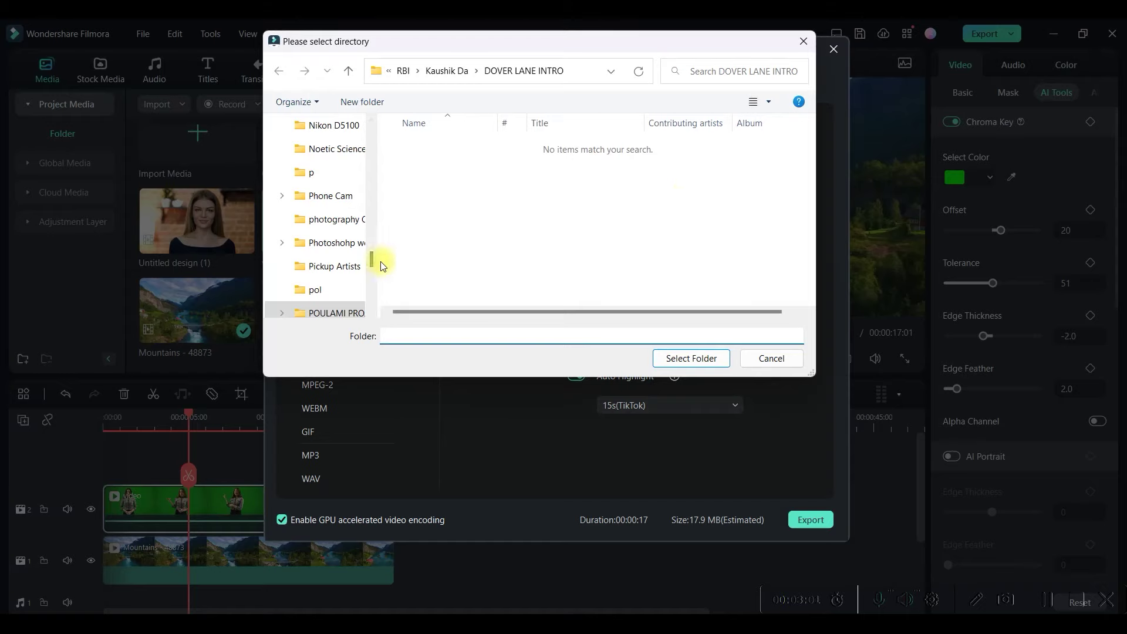
pyautogui.click(342, 314)
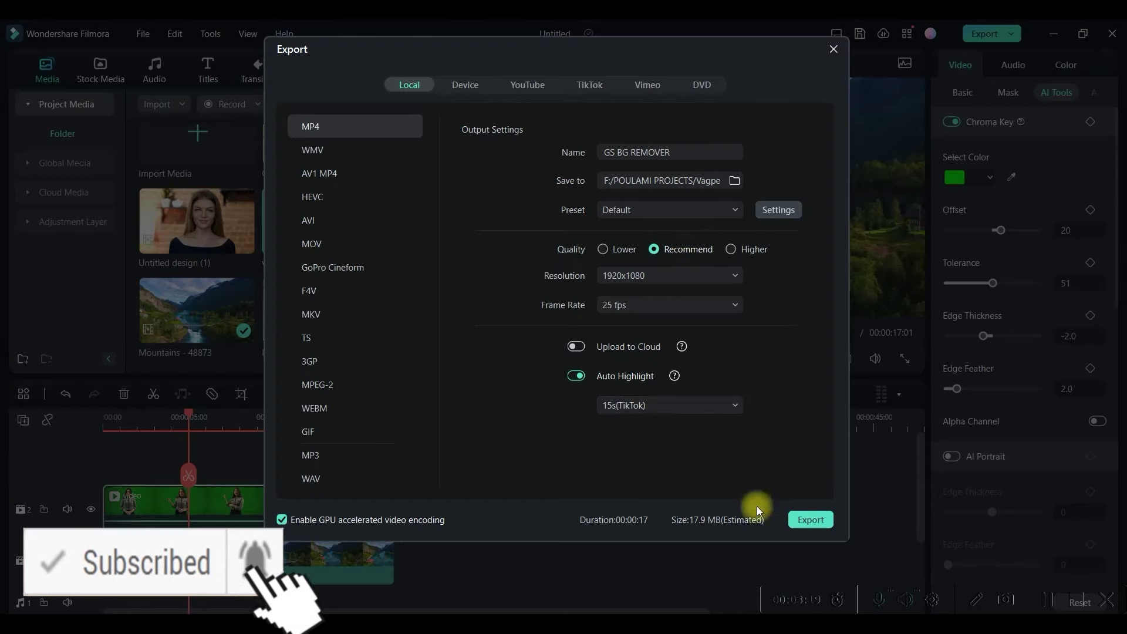
pyautogui.click(809, 520)
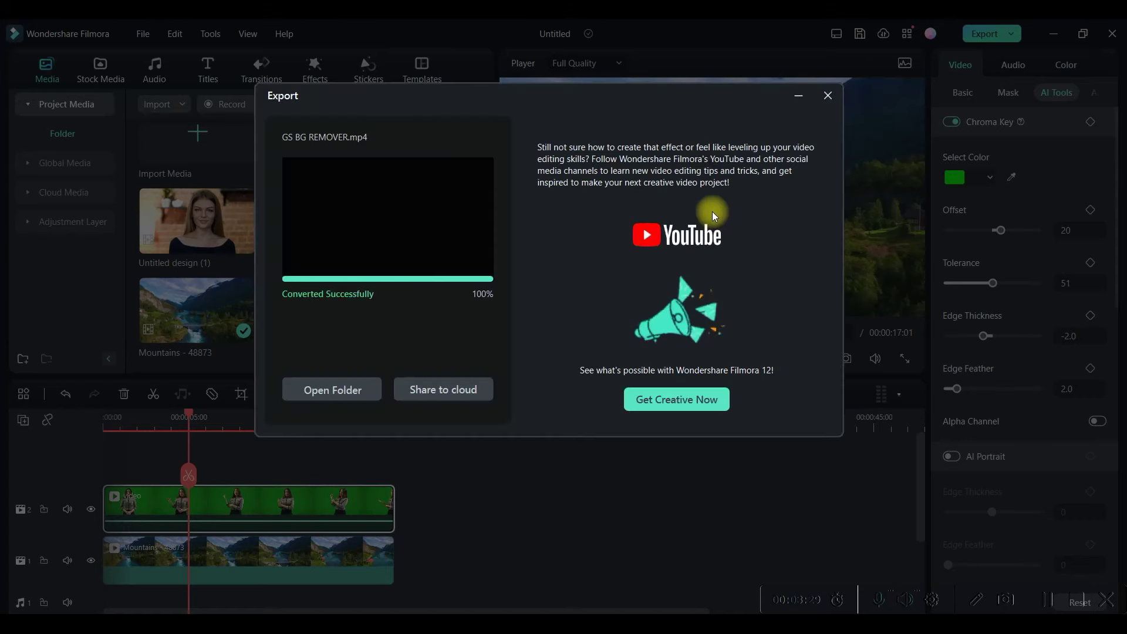
pyautogui.click(828, 95)
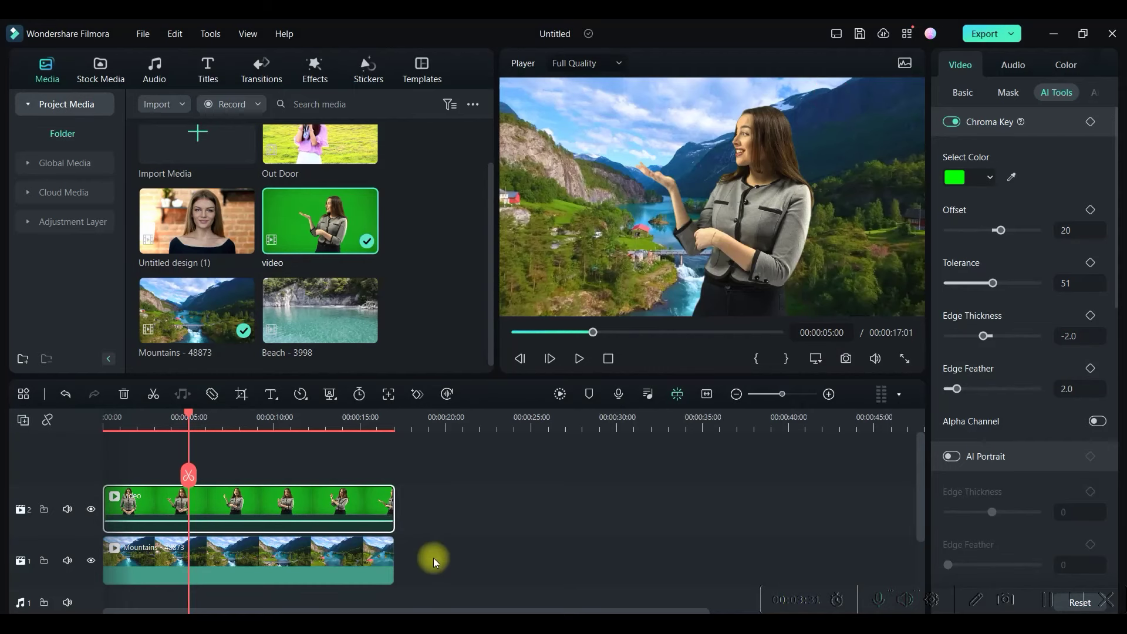
# Replace the old clips with Out Door on track 2 and Beach - 3998 on track 1.
pyautogui.click(329, 540)
pyautogui.keyDown('ctrl'); pyautogui.click(308, 499); pyautogui.keyUp('ctrl')
pyautogui.press('Delete')
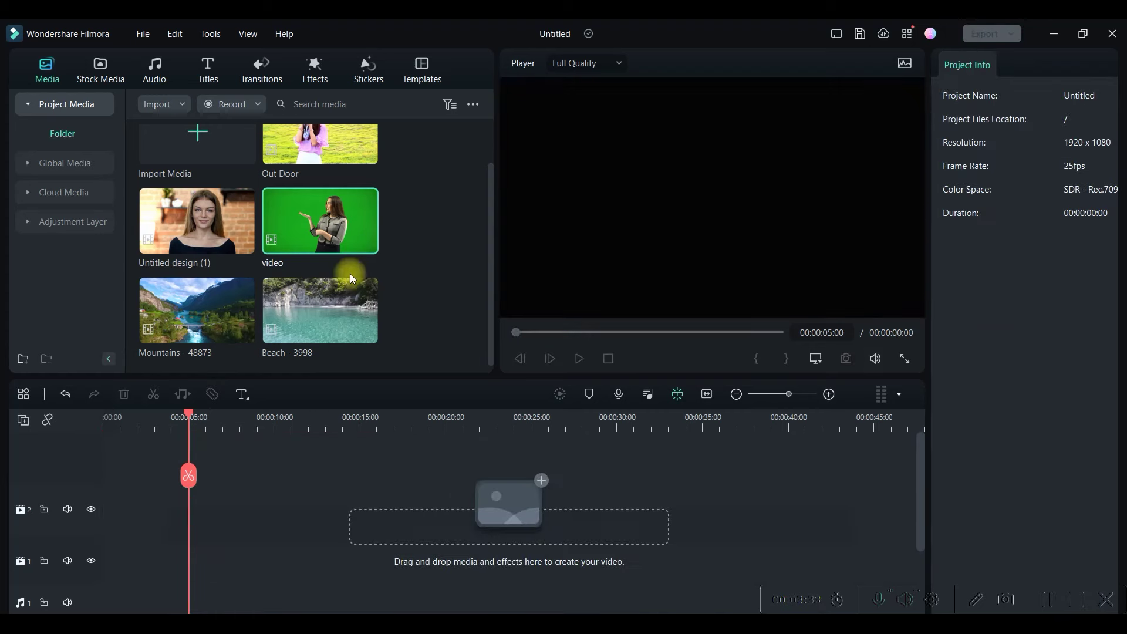
pyautogui.moveTo(322, 136); pyautogui.dragTo(116, 505)
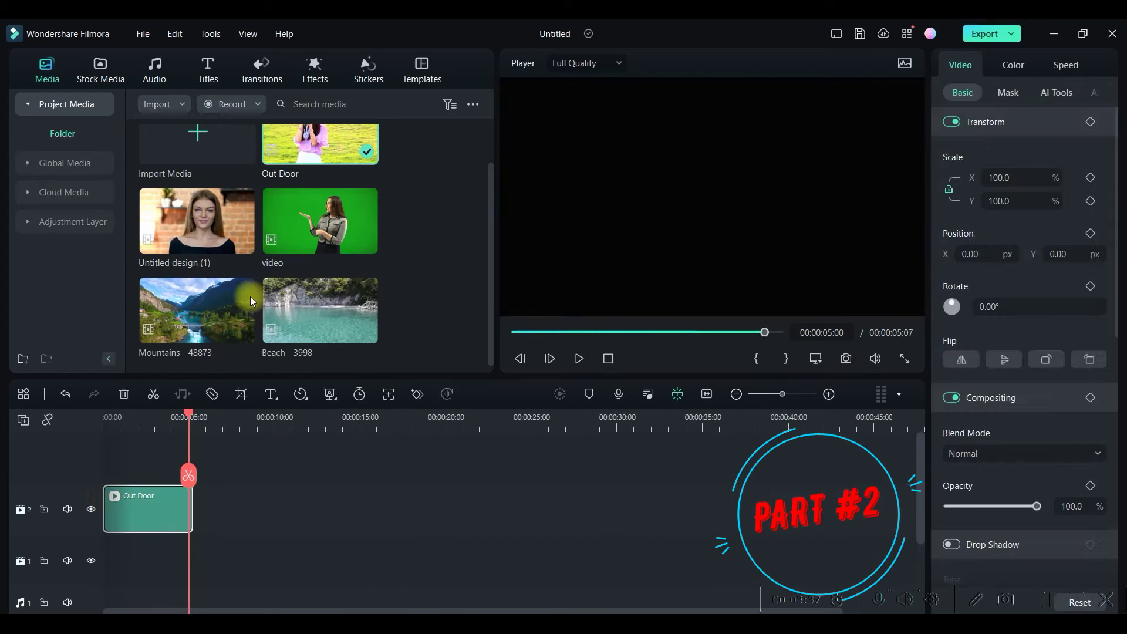
pyautogui.moveTo(307, 310); pyautogui.dragTo(112, 558)
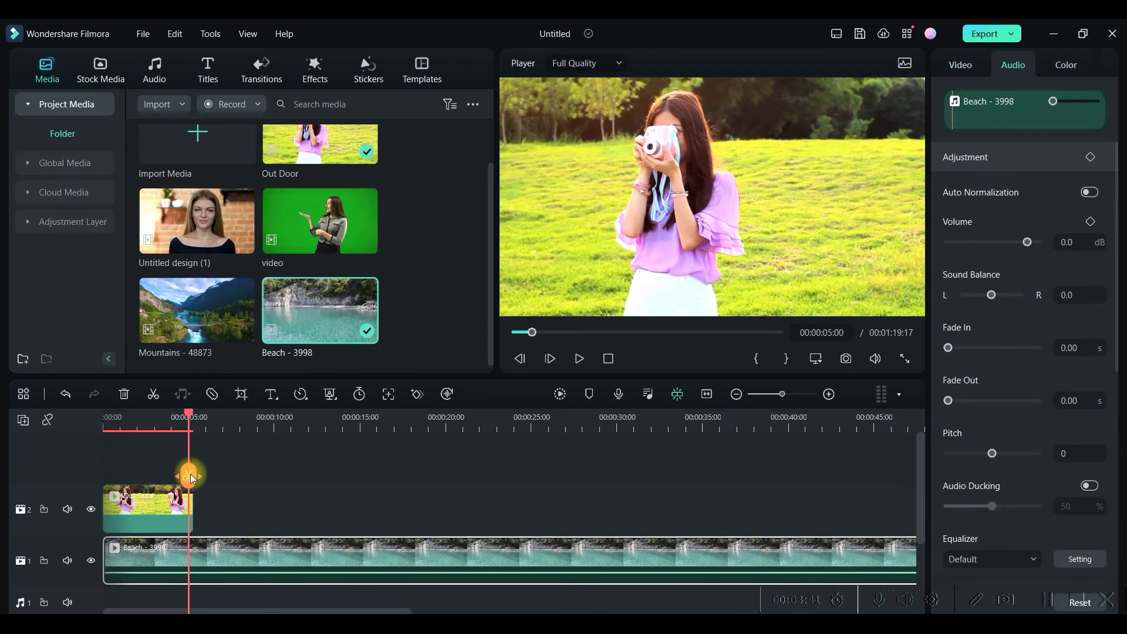
# Trim the Beach clip to match Out Door's 00:00:05:08 length.
pyautogui.moveTo(191, 473); pyautogui.dragTo(197, 474)
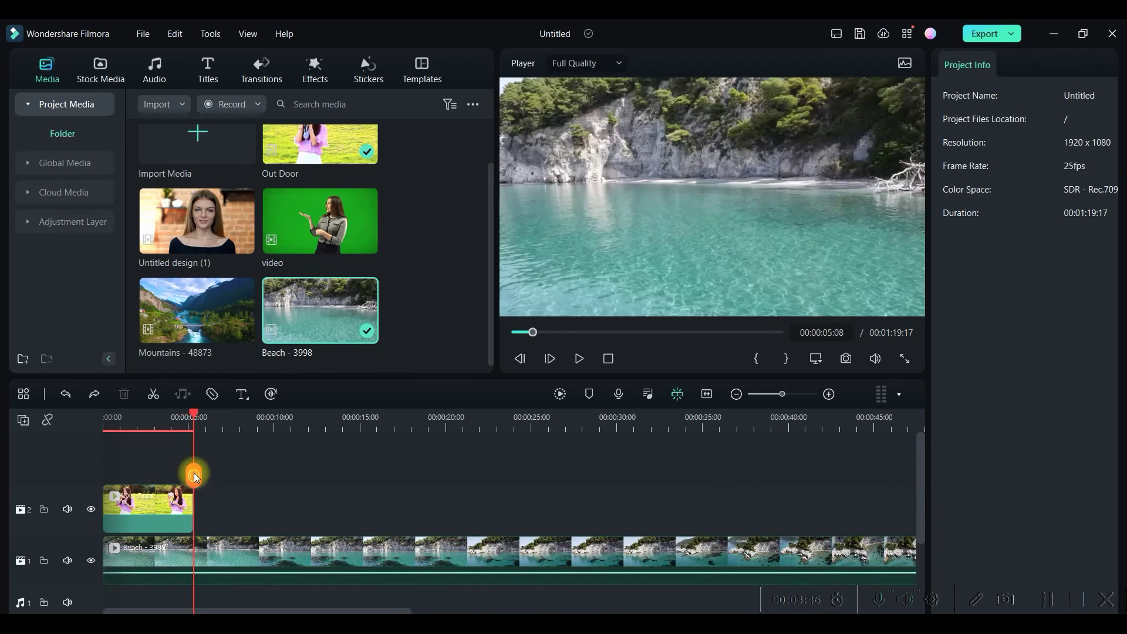
pyautogui.rightClick(207, 546)
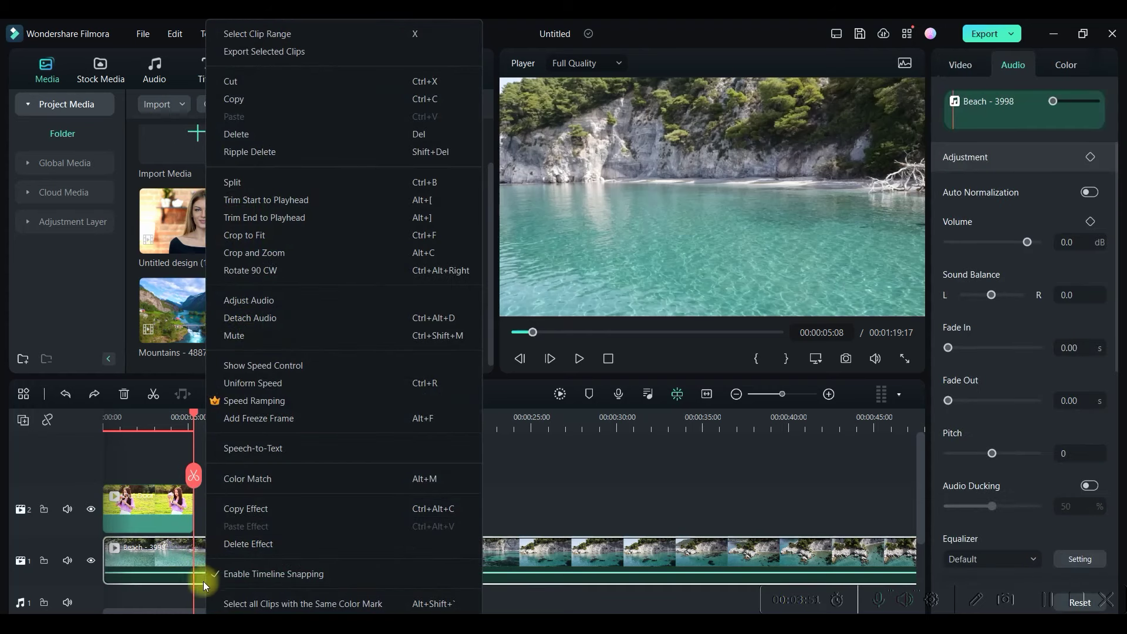
pyautogui.click(242, 181)
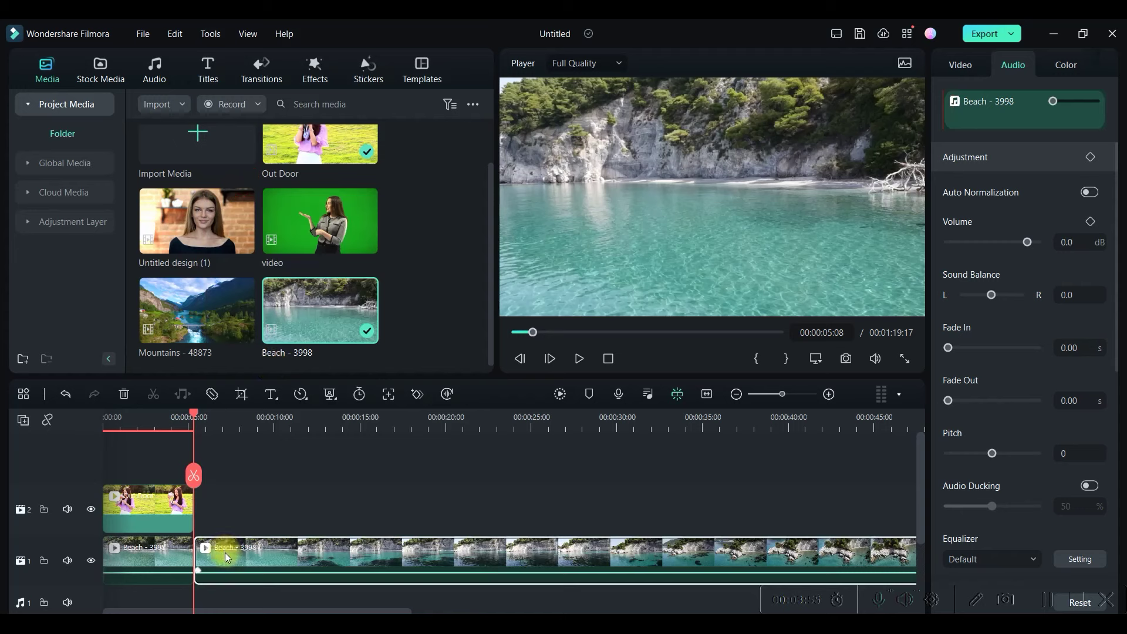
pyautogui.press('Delete')
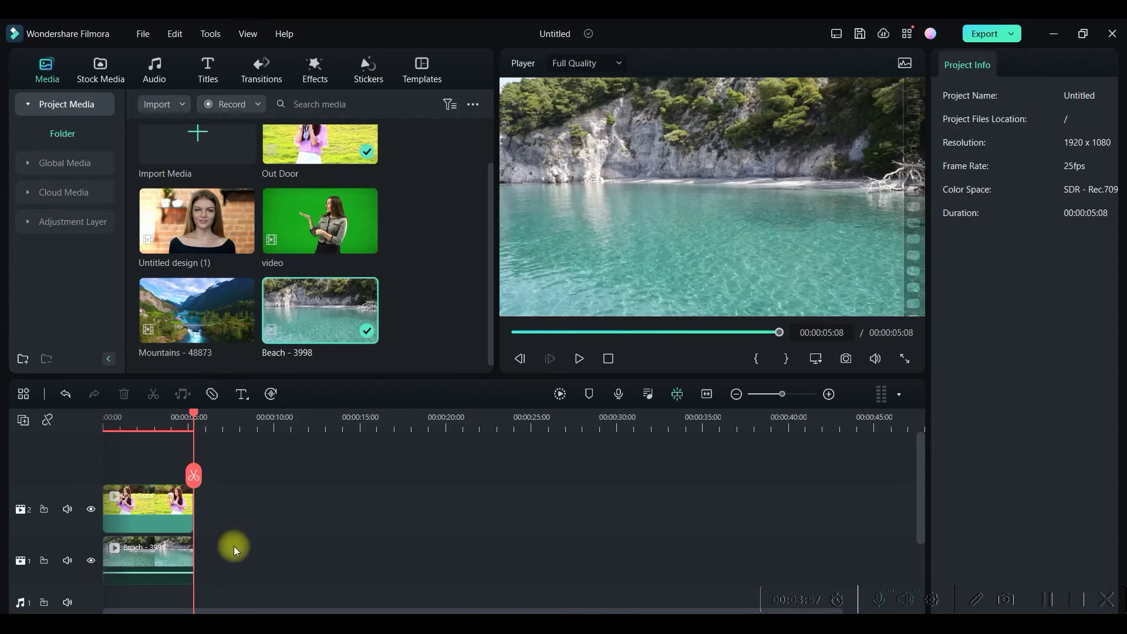
# Switch on AI Portrait for the Out Door clip so the woman appears over the beach.
pyautogui.press('space')
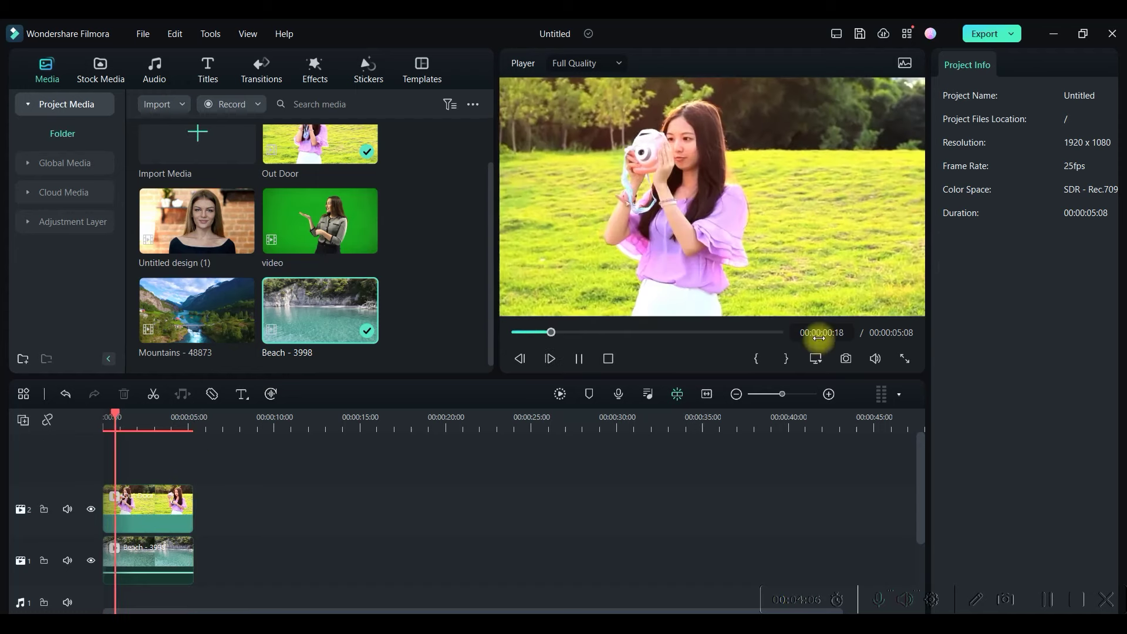
pyautogui.click(580, 359)
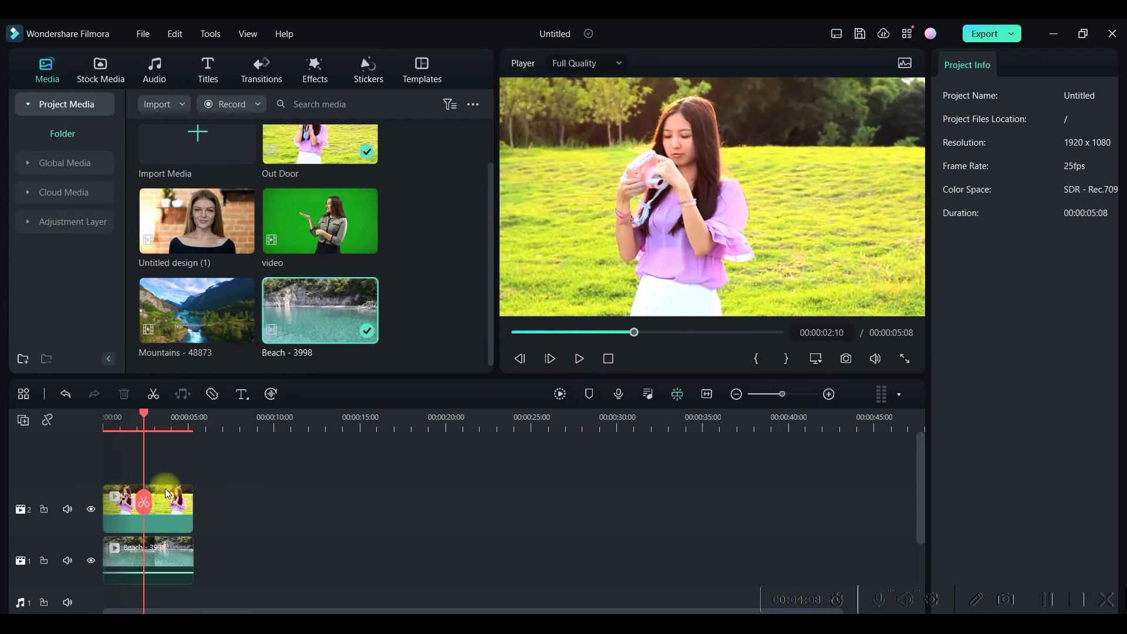
pyautogui.click(173, 508)
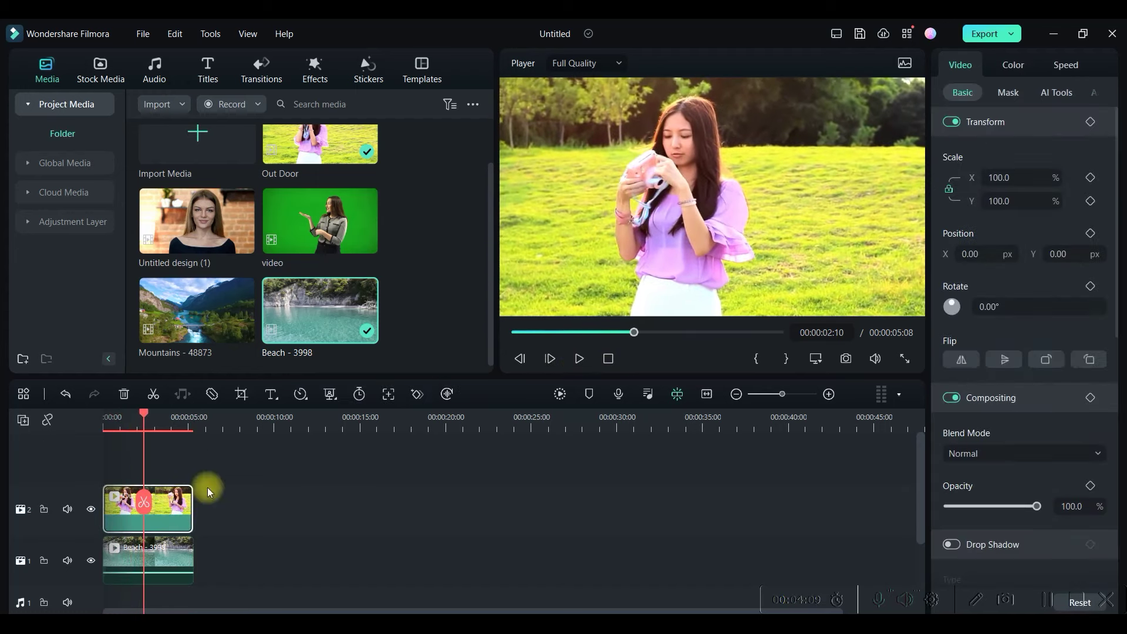
pyautogui.click(1057, 92)
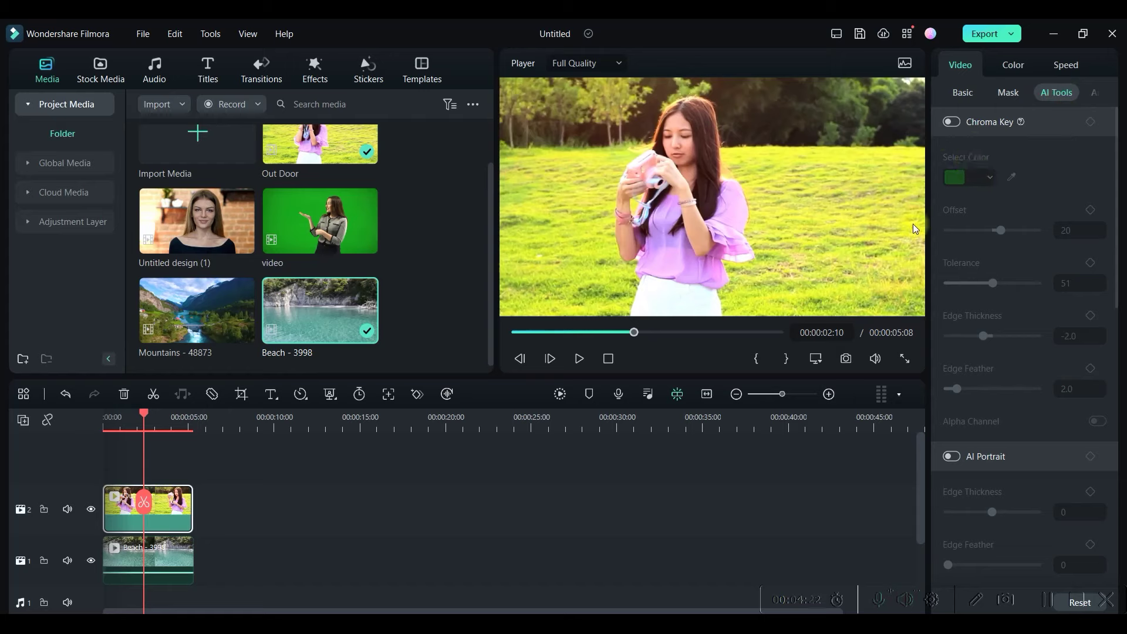
pyautogui.scroll(-2, 1052, 235)
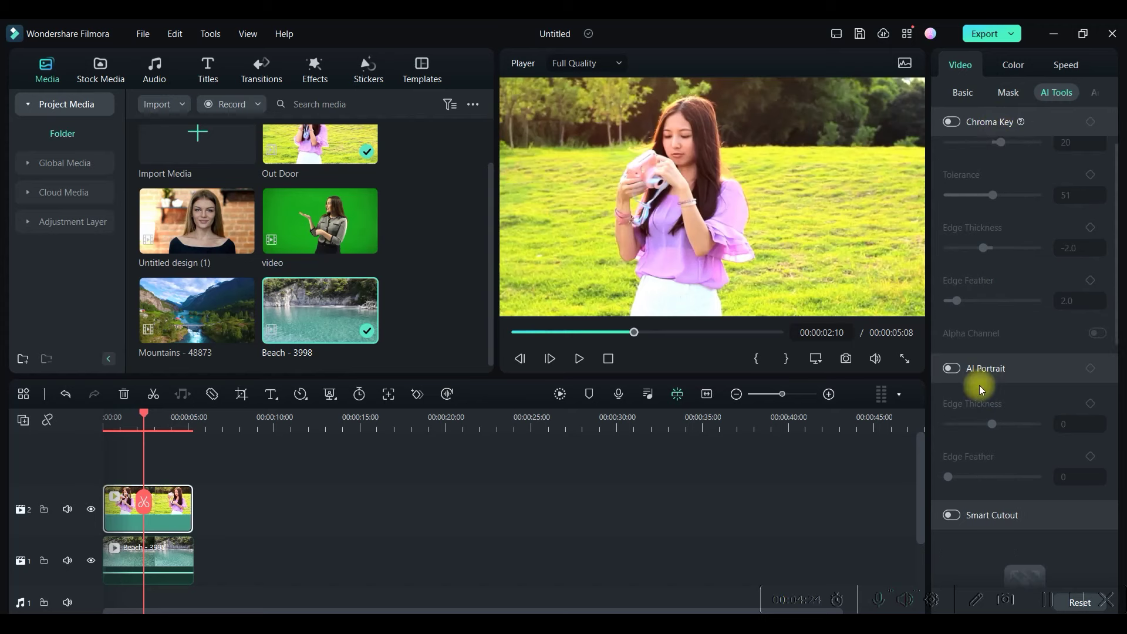
pyautogui.click(951, 369)
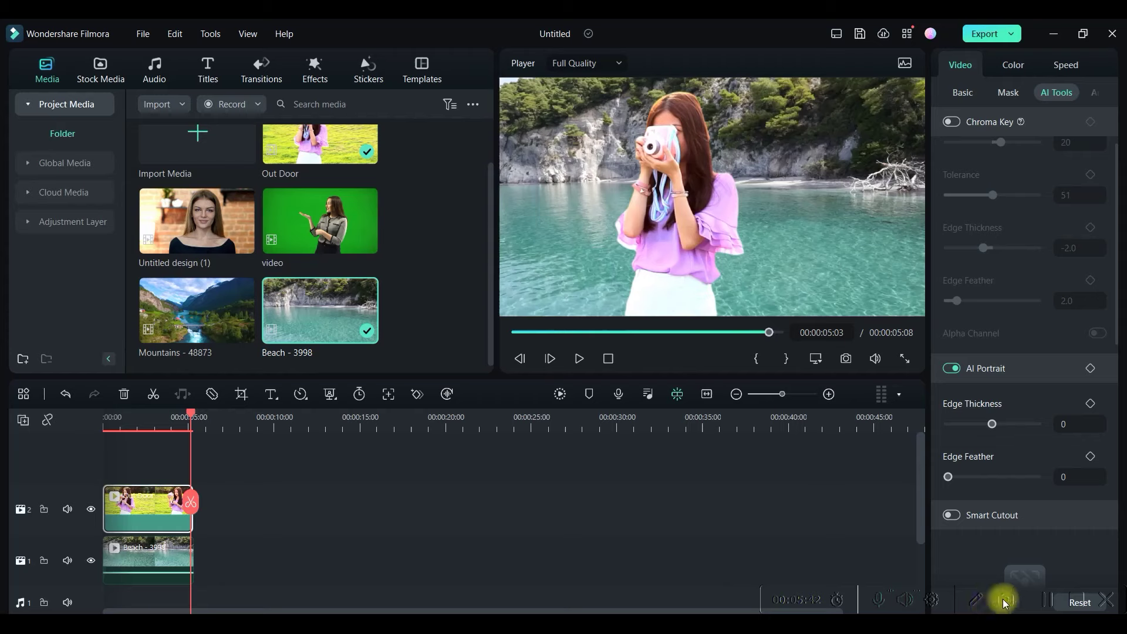
# Clear the timeline and place the Untitled design (1) clip on track 2.
pyautogui.moveTo(273, 569); pyautogui.dragTo(118, 457)
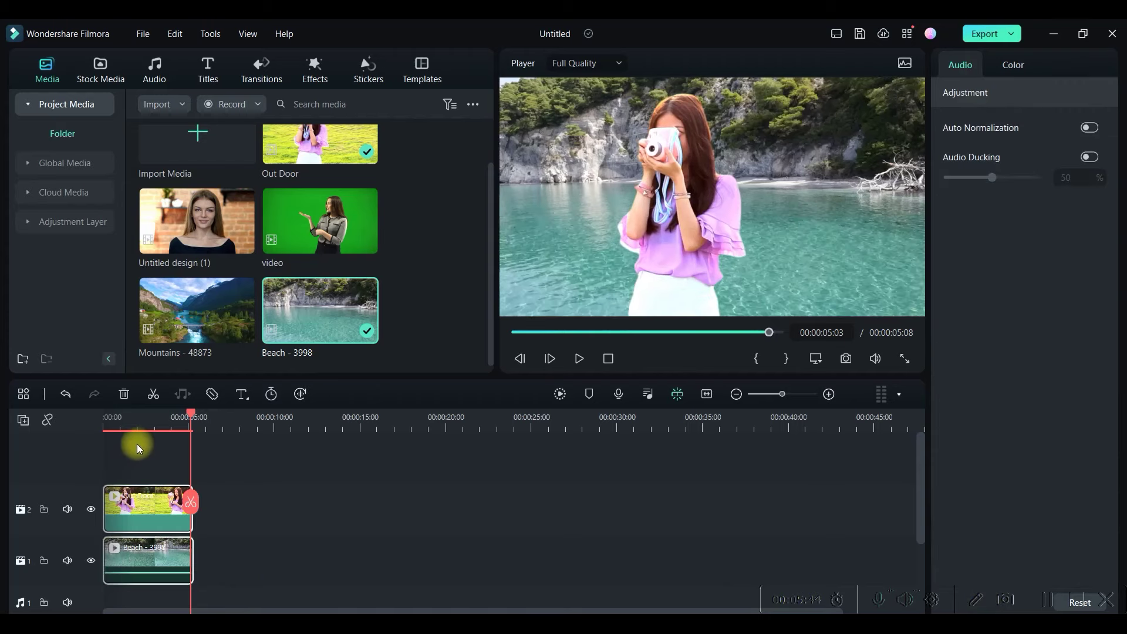
pyautogui.press('Delete')
pyautogui.moveTo(194, 246); pyautogui.dragTo(112, 510)
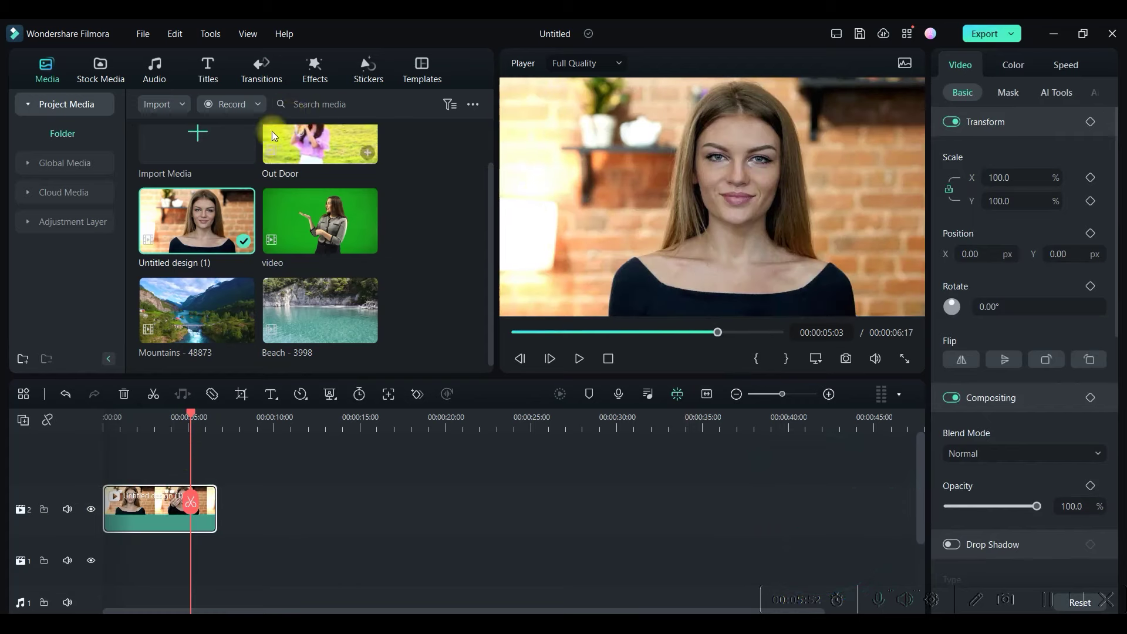
# Browse Stock Media > Mine > Downloads to find the 4K sunset-over-a-field clip.
pyautogui.click(100, 66)
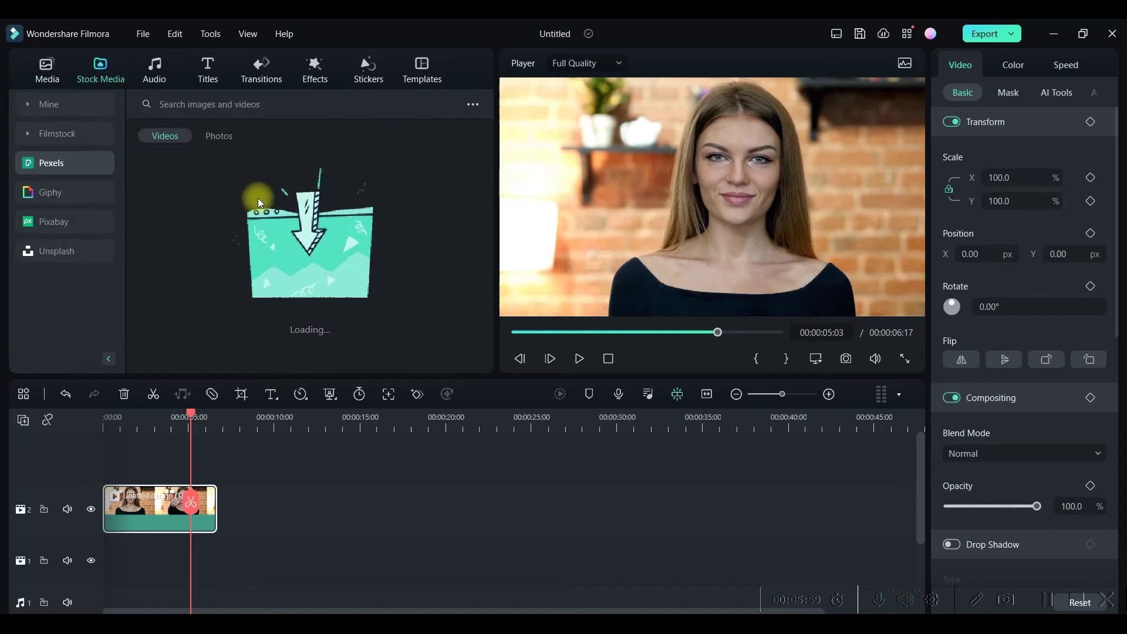
pyautogui.click(26, 103)
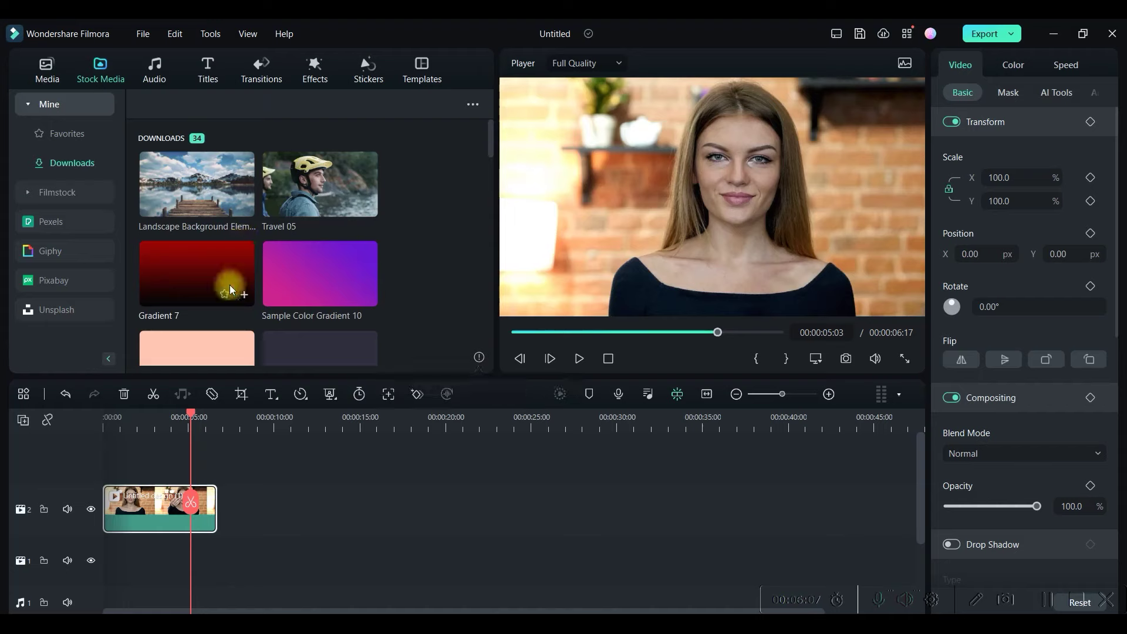
pyautogui.scroll(-3, 322, 217)
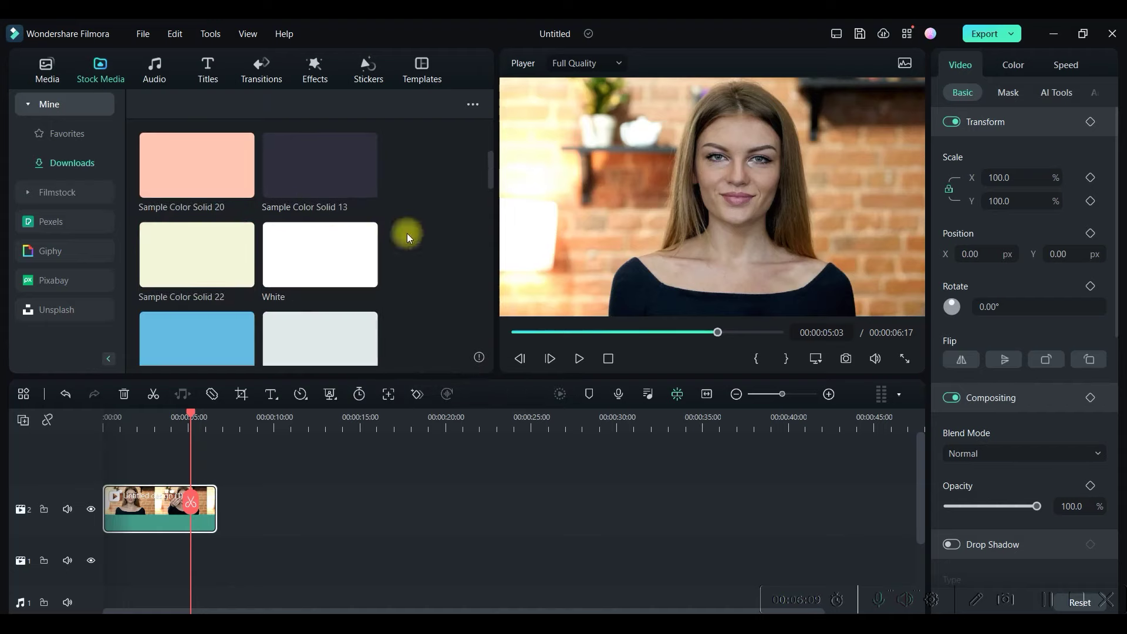
pyautogui.scroll(3, 286, 217)
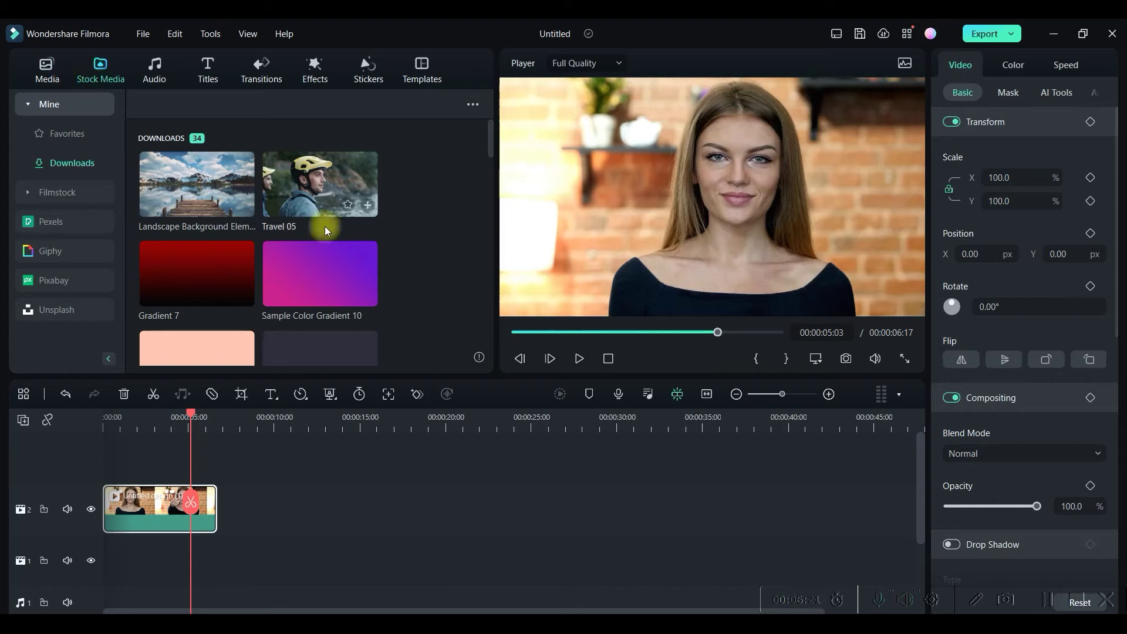
pyautogui.scroll(-3, 269, 231)
pyautogui.scroll(-10, 269, 232)
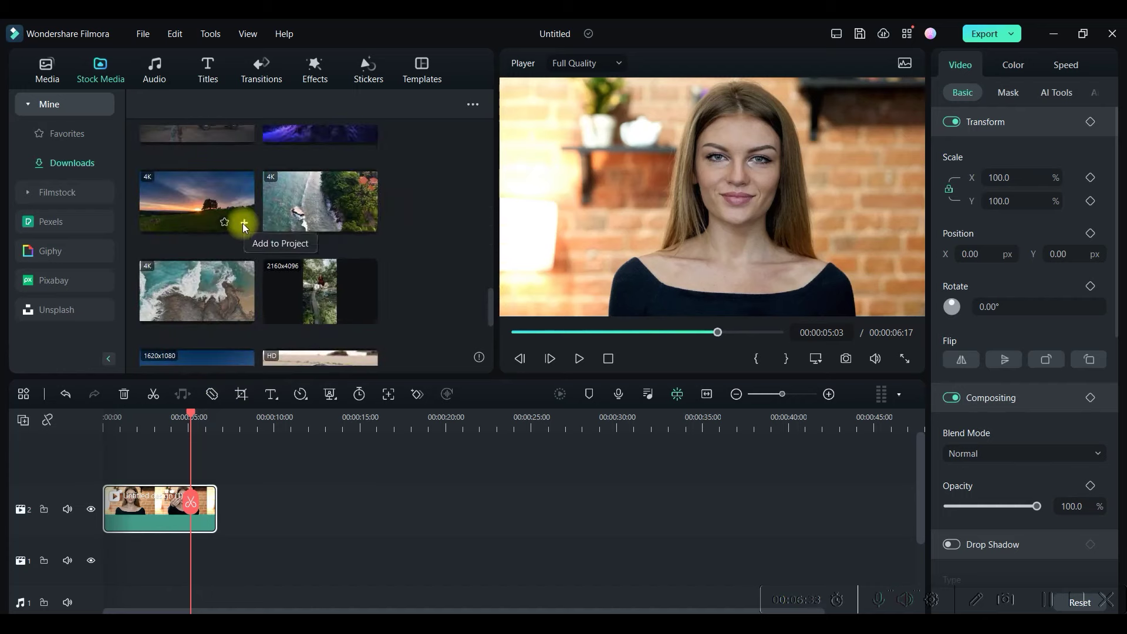
# Add the 4K sunset clip to track 1, trimmed to the presenter clip's 00:00:06:17 length.
pyautogui.click(243, 223)
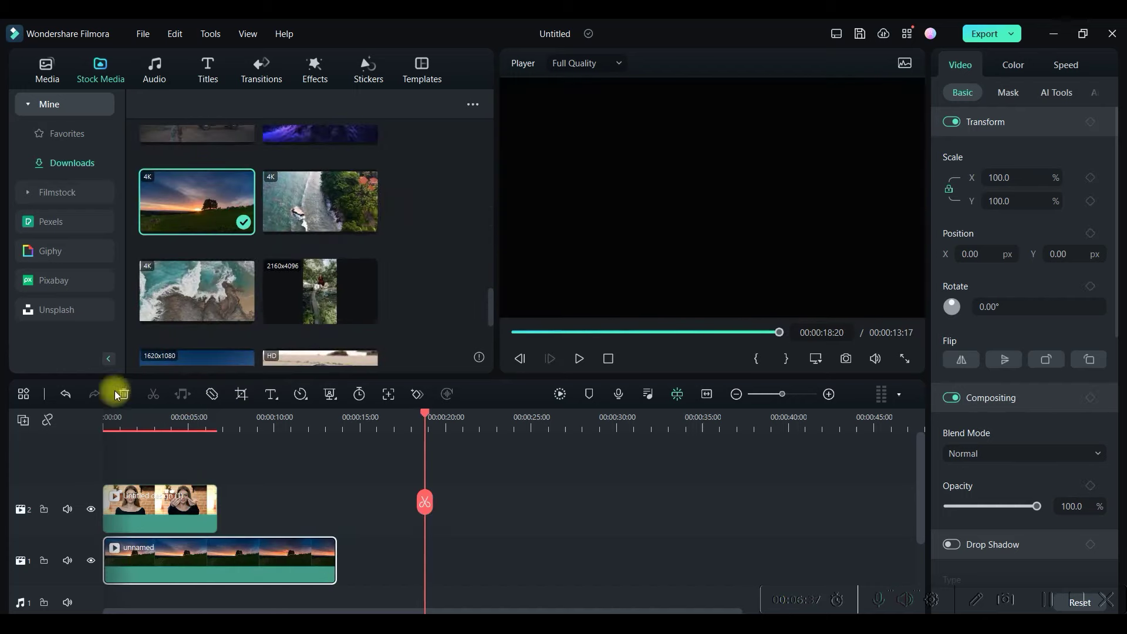
pyautogui.click(425, 469)
pyautogui.moveTo(252, 426); pyautogui.dragTo(217, 424)
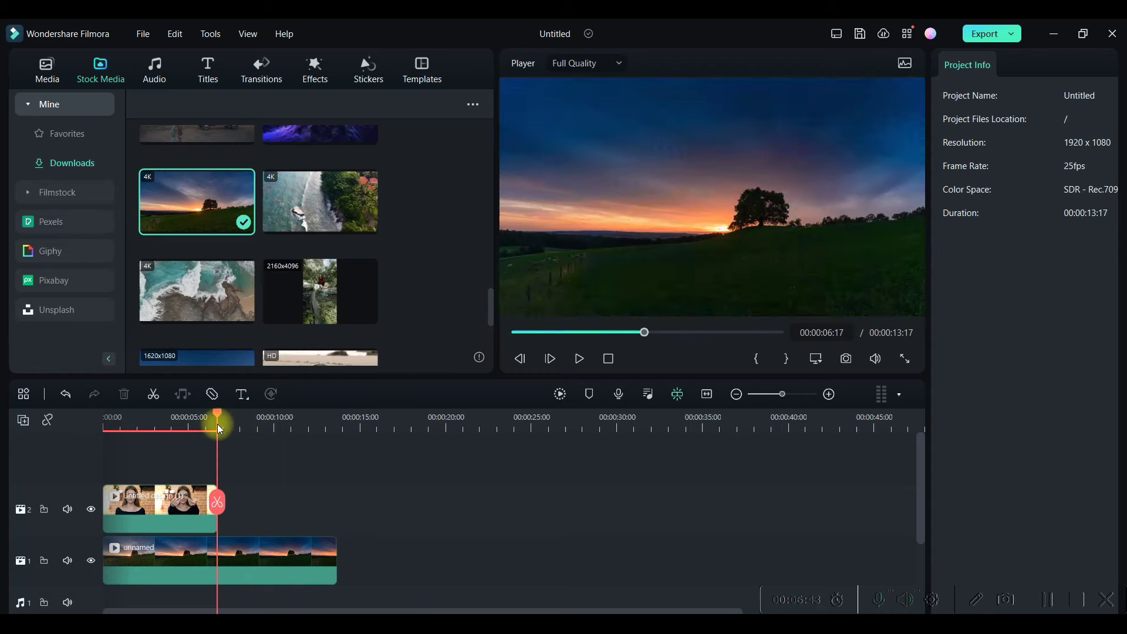
pyautogui.click(217, 502)
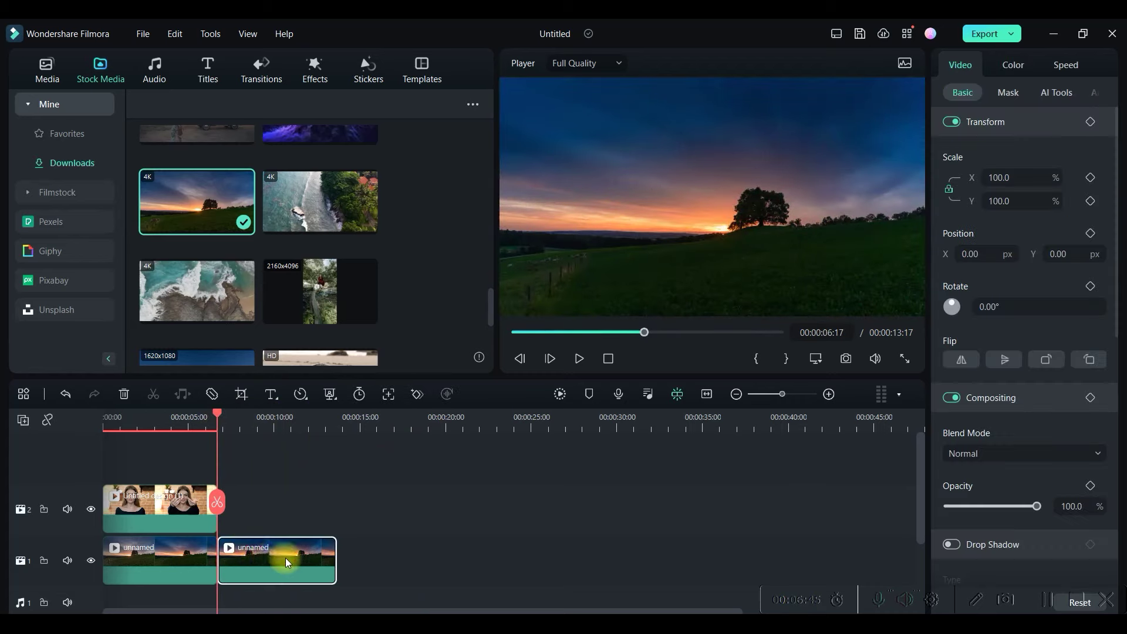
pyautogui.press('Delete')
pyautogui.moveTo(218, 417); pyautogui.dragTo(103, 432)
pyautogui.click(178, 508)
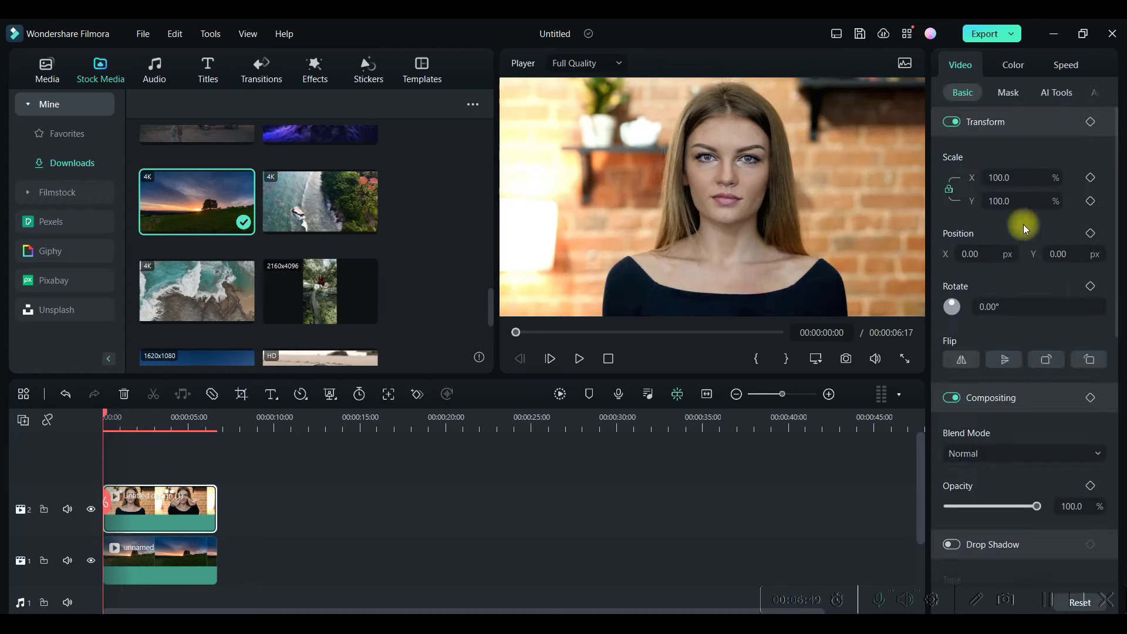
# Open the presenter clip's Mask settings and choose Draw Mask.
pyautogui.click(1014, 93)
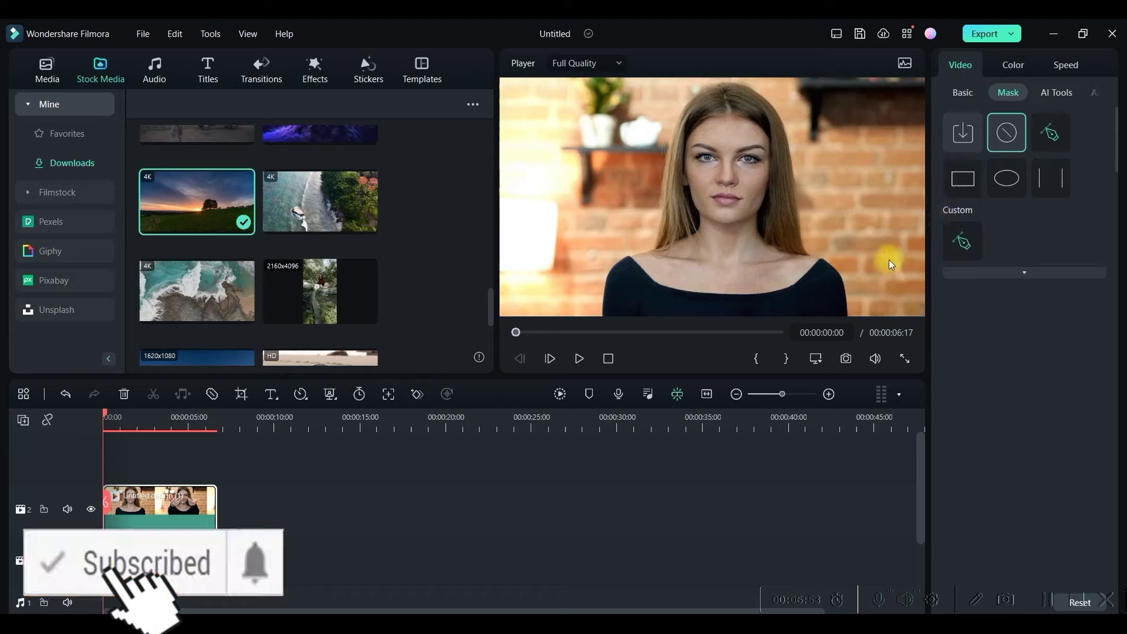
pyautogui.click(1106, 93)
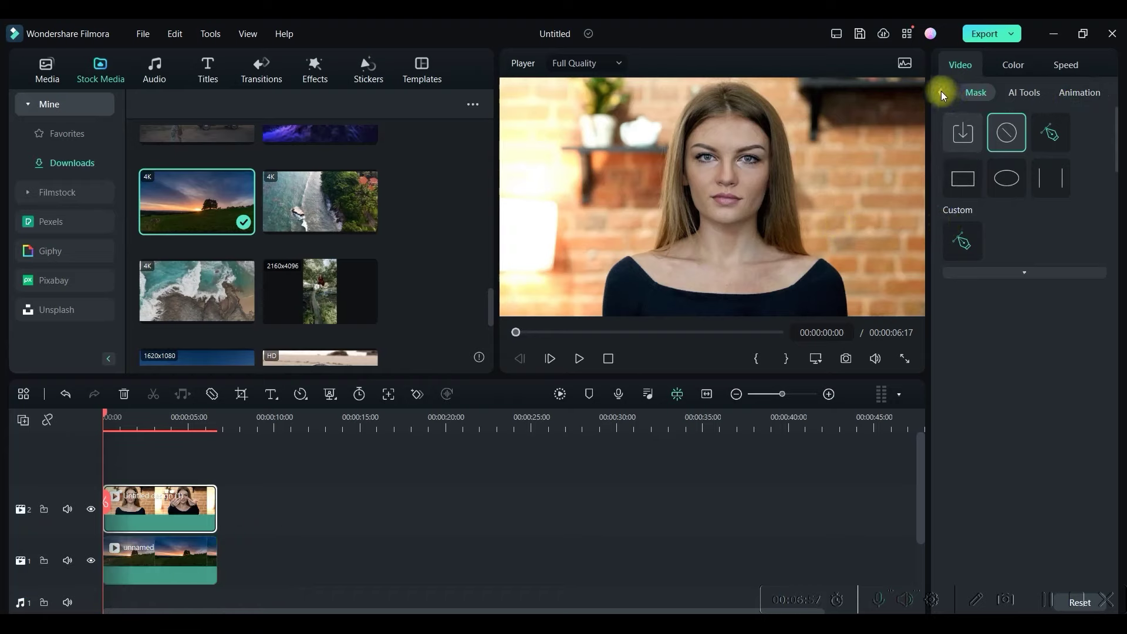
pyautogui.click(942, 92)
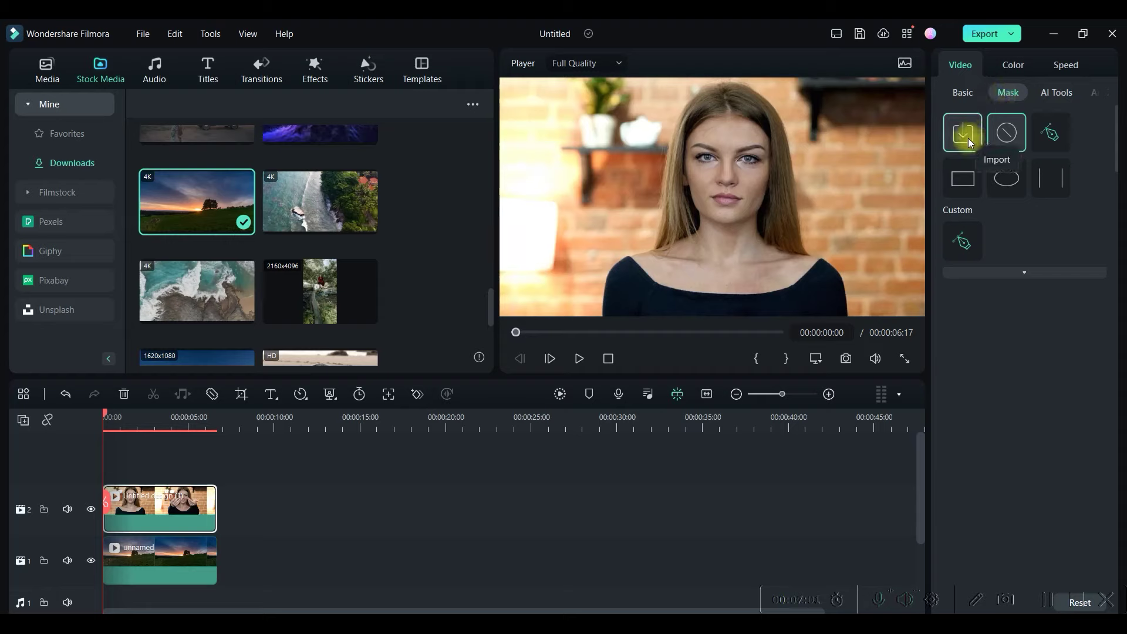
pyautogui.click(1051, 132)
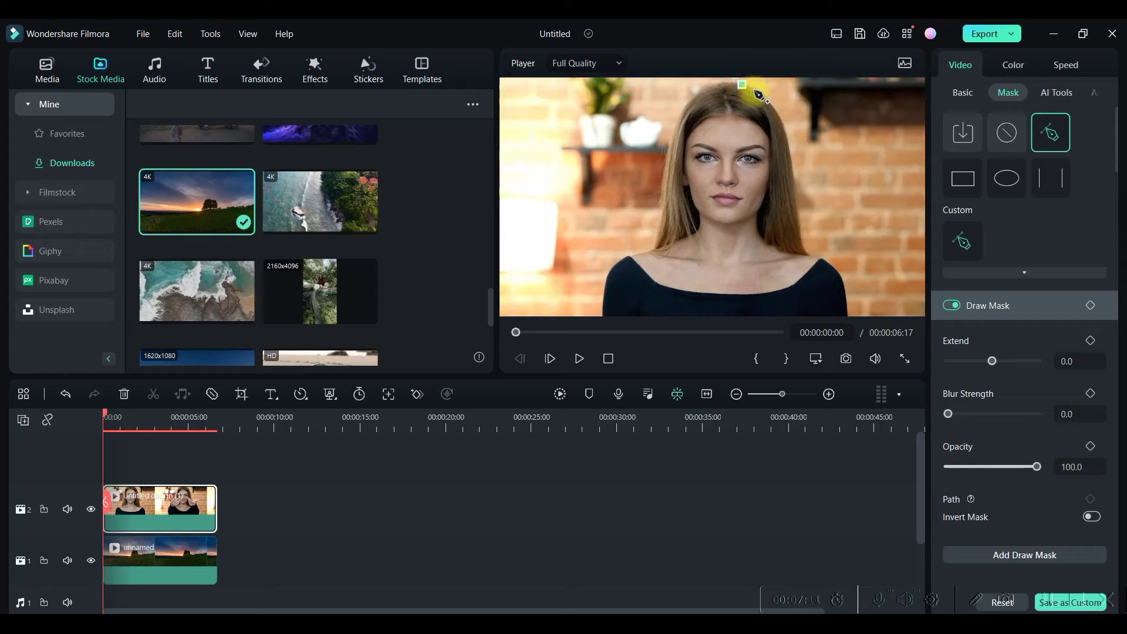
# Trace mask points around the woman's head, hair and shoulders in the player.
pyautogui.click(754, 90)
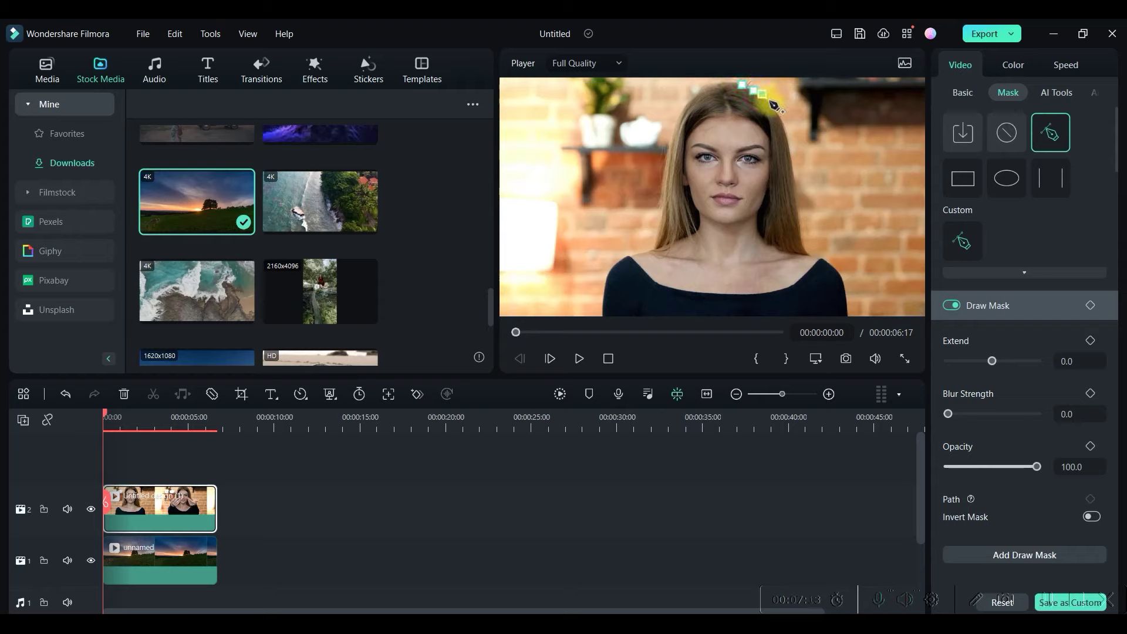
pyautogui.click(770, 102)
pyautogui.click(774, 109)
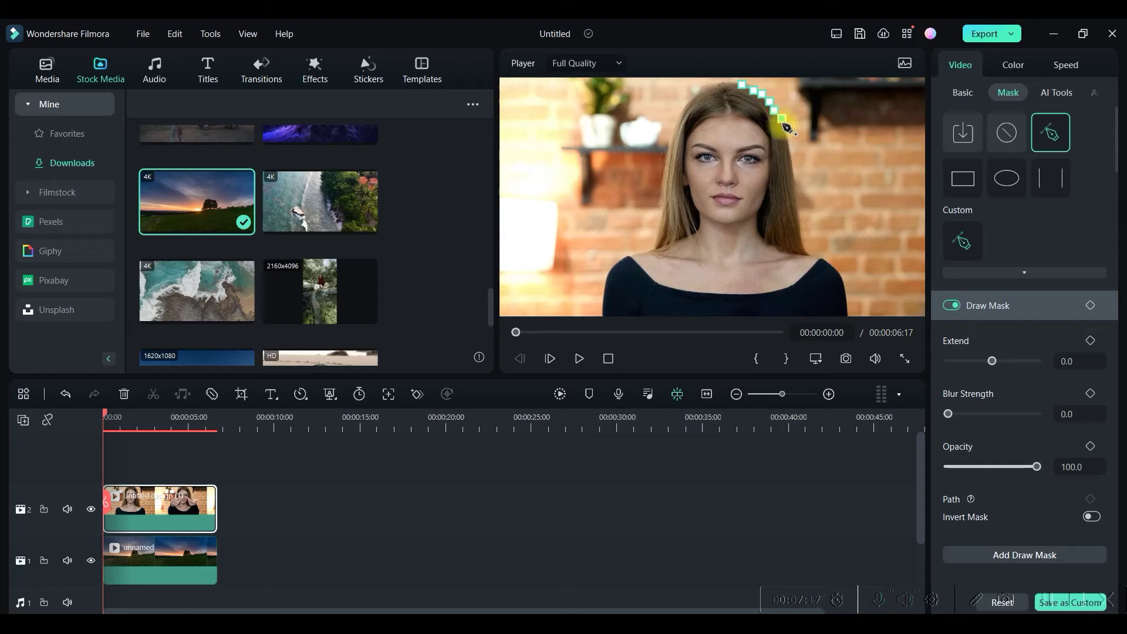
pyautogui.click(783, 126)
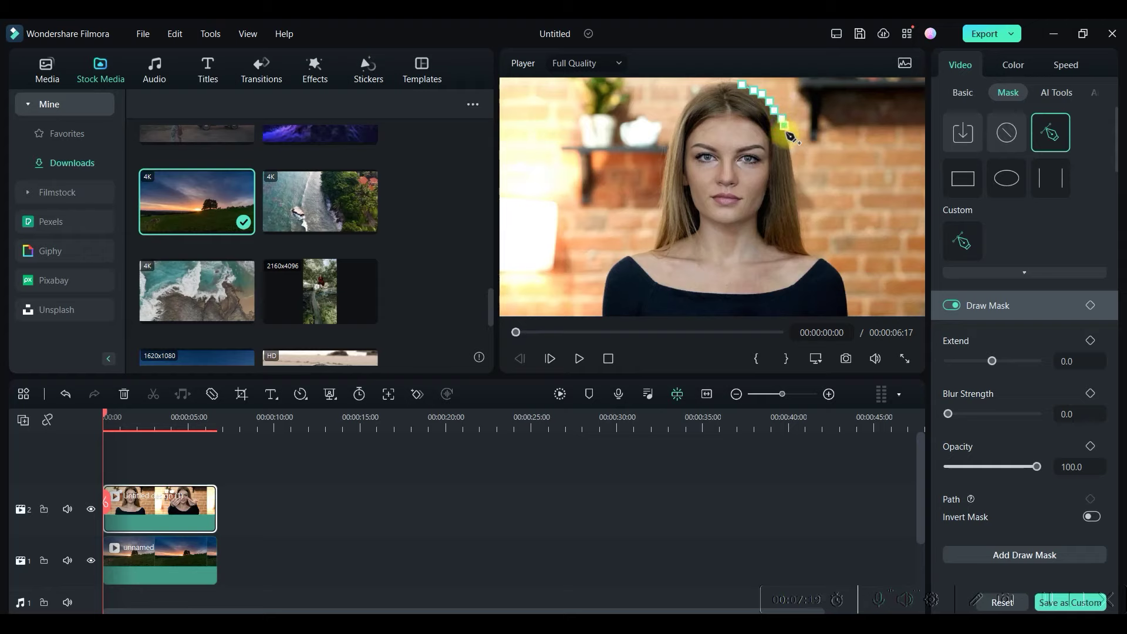
pyautogui.click(791, 159)
pyautogui.click(800, 224)
pyautogui.click(823, 261)
pyautogui.click(846, 314)
pyautogui.click(634, 316)
pyautogui.click(604, 282)
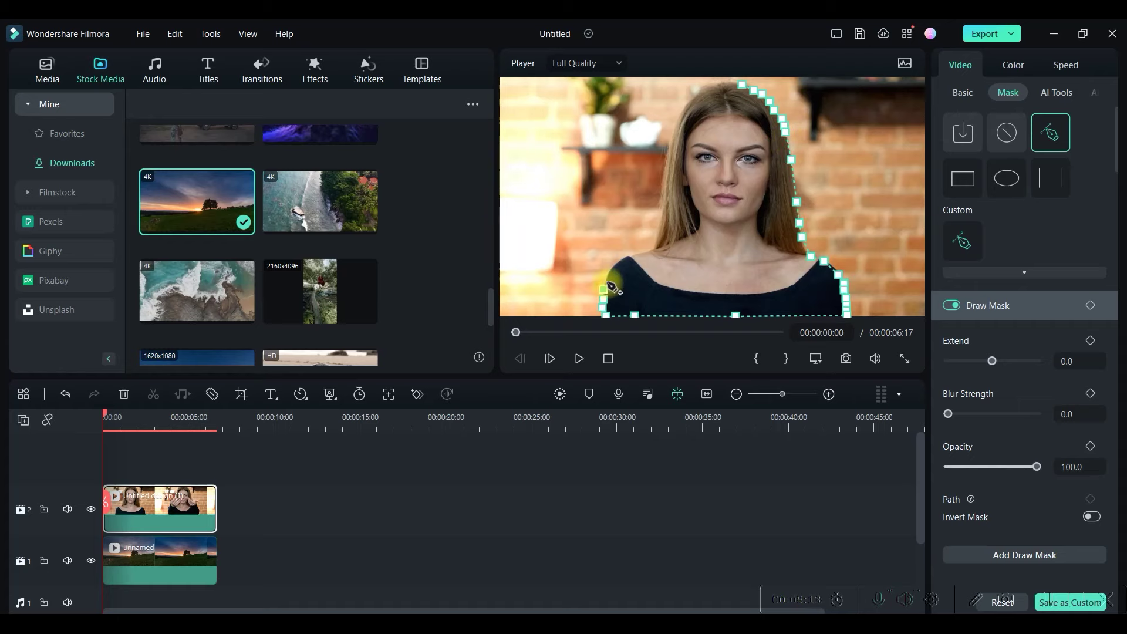
pyautogui.click(681, 115)
pyautogui.click(737, 82)
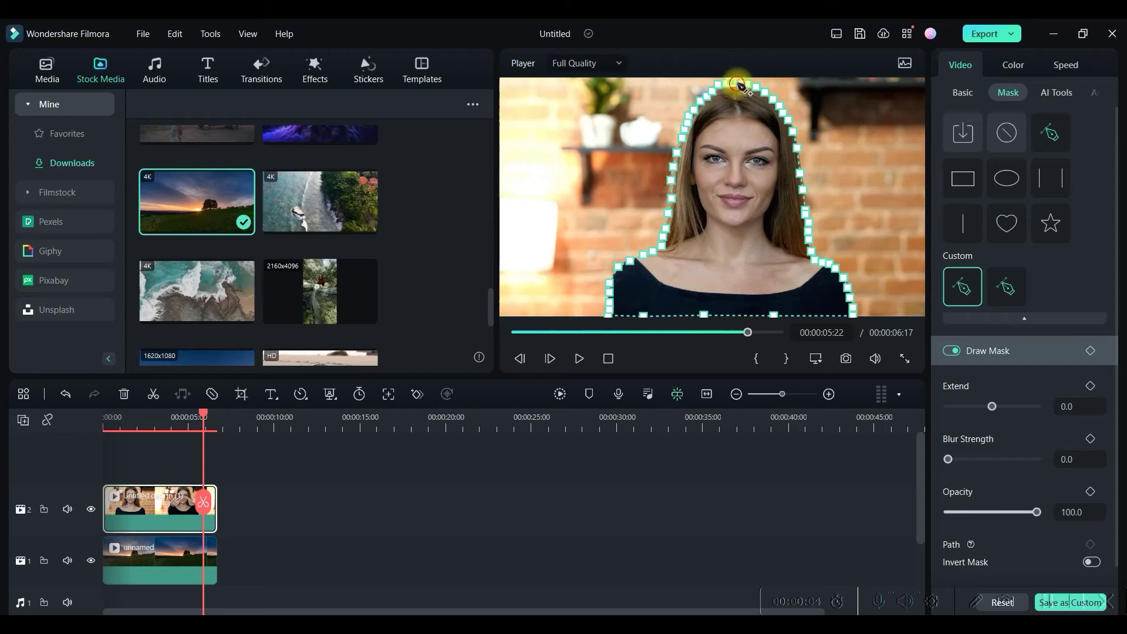
# Close the mask with Extend 5.0 and Blur Strength 75.2, preview it, then delete the sunset clip.
pyautogui.click(744, 88)
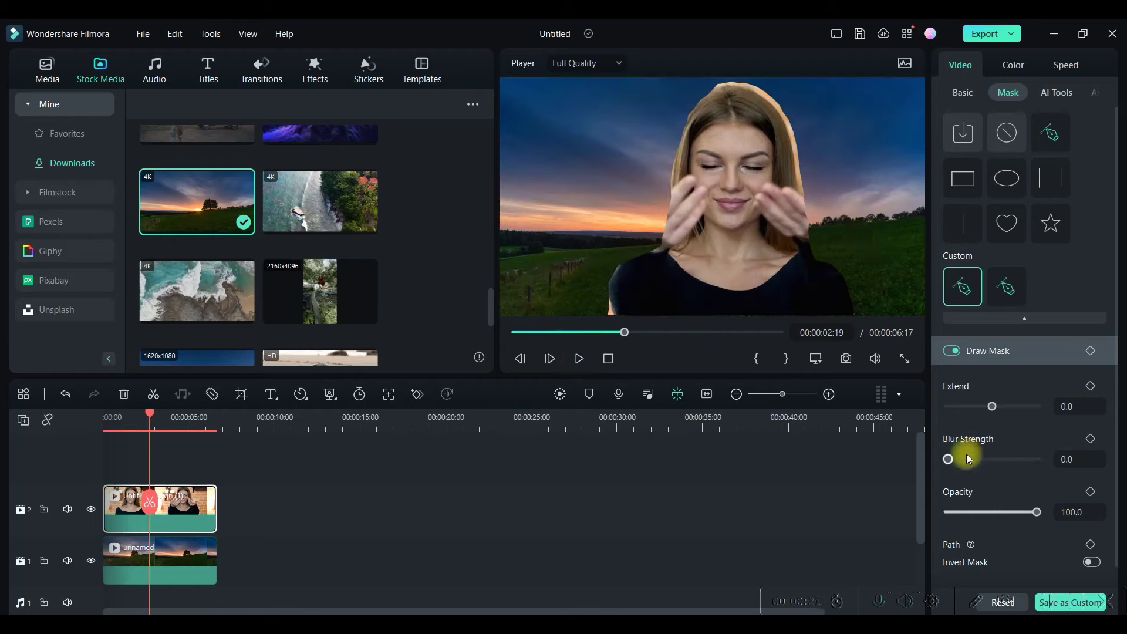
pyautogui.moveTo(952, 460); pyautogui.dragTo(958, 466)
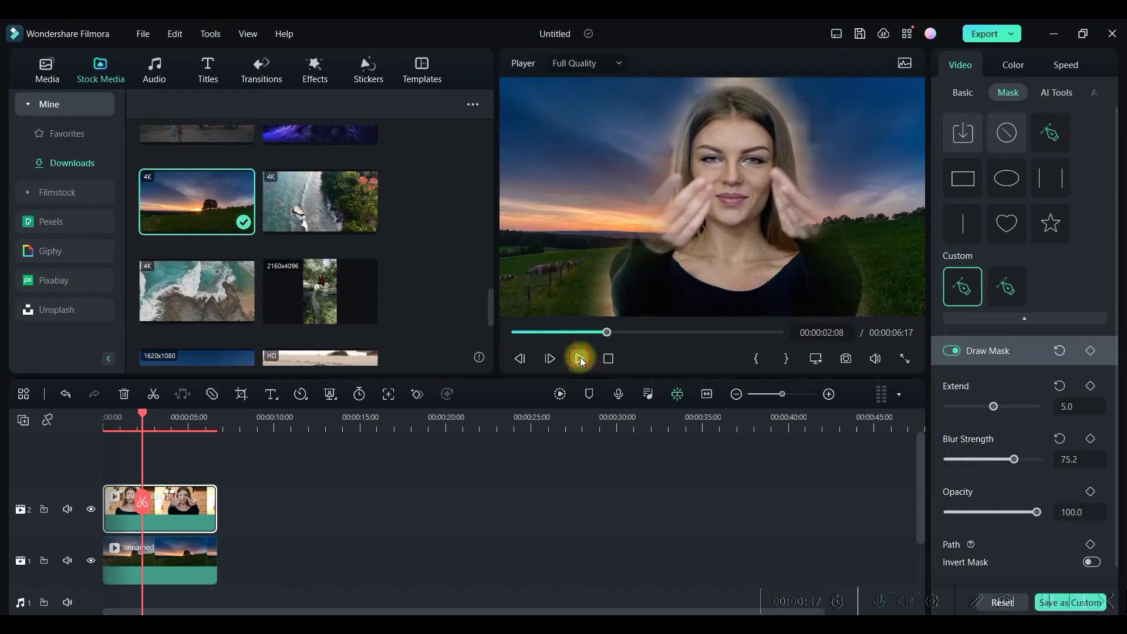
pyautogui.click(579, 359)
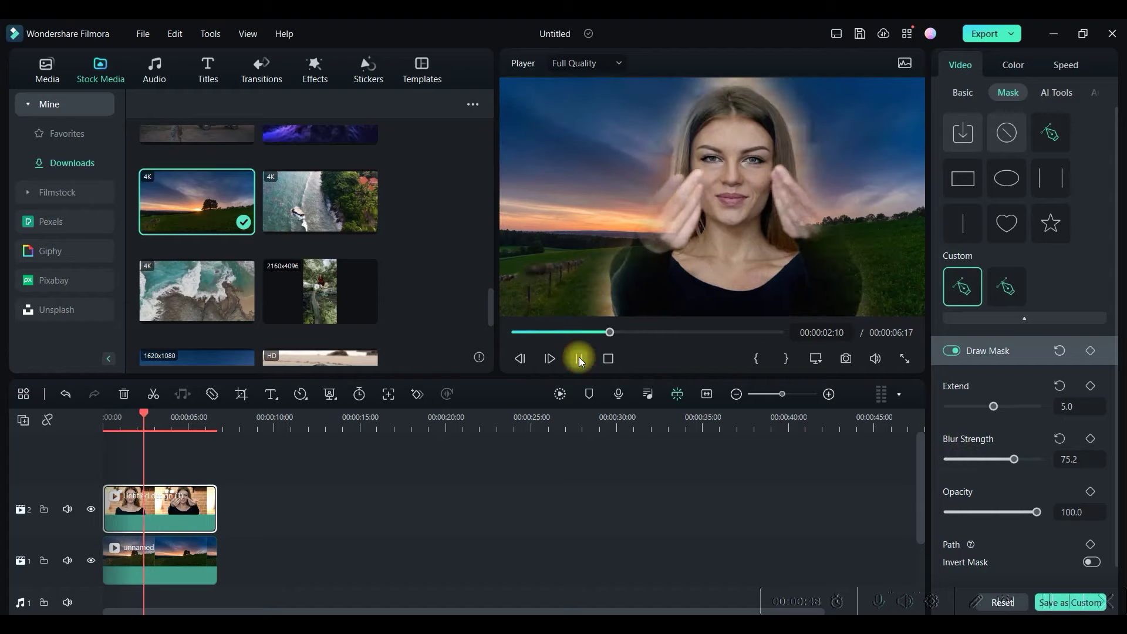
pyautogui.click(580, 359)
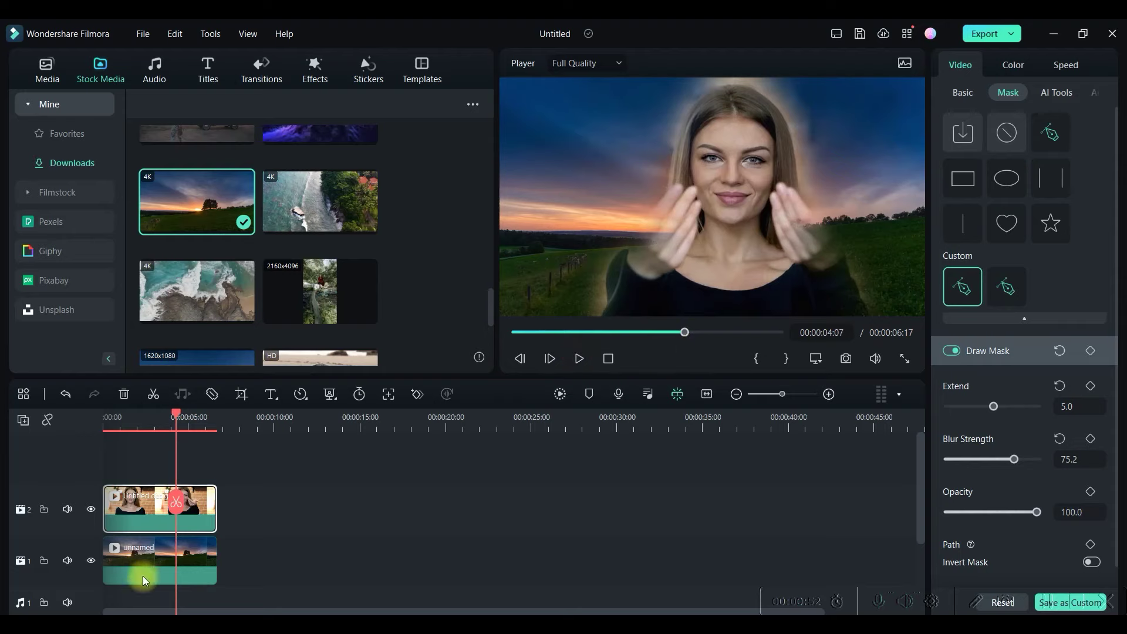
pyautogui.click(150, 547)
pyautogui.press('Delete')
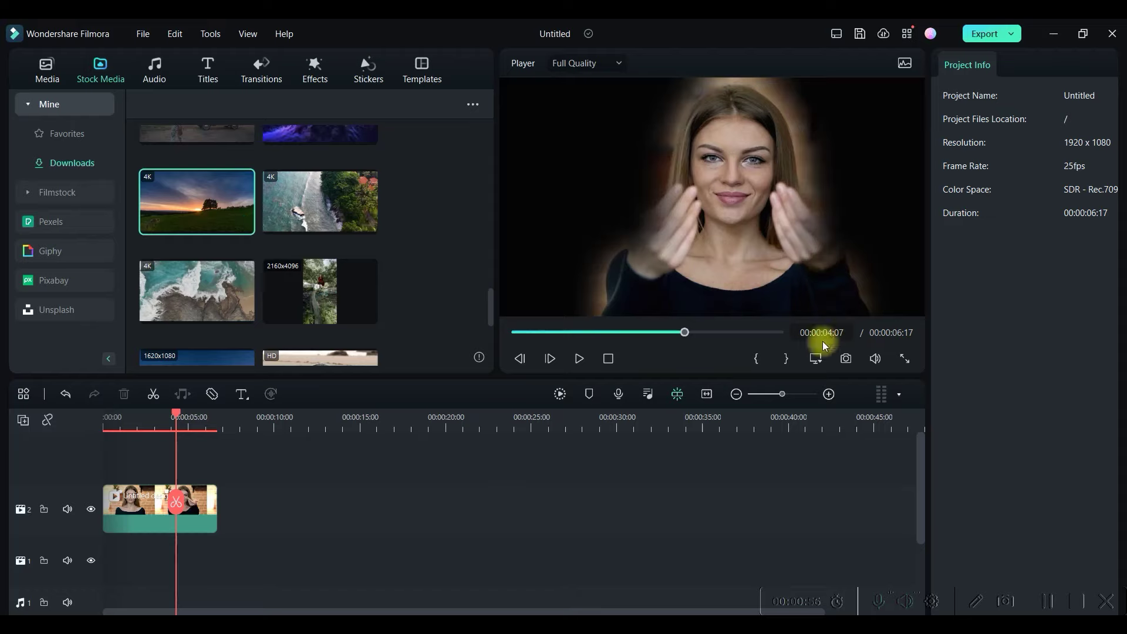
# Place the White colour solid from Stock Media on track 1, stretched to the presenter clip's length.
pyautogui.moveTo(238, 179)
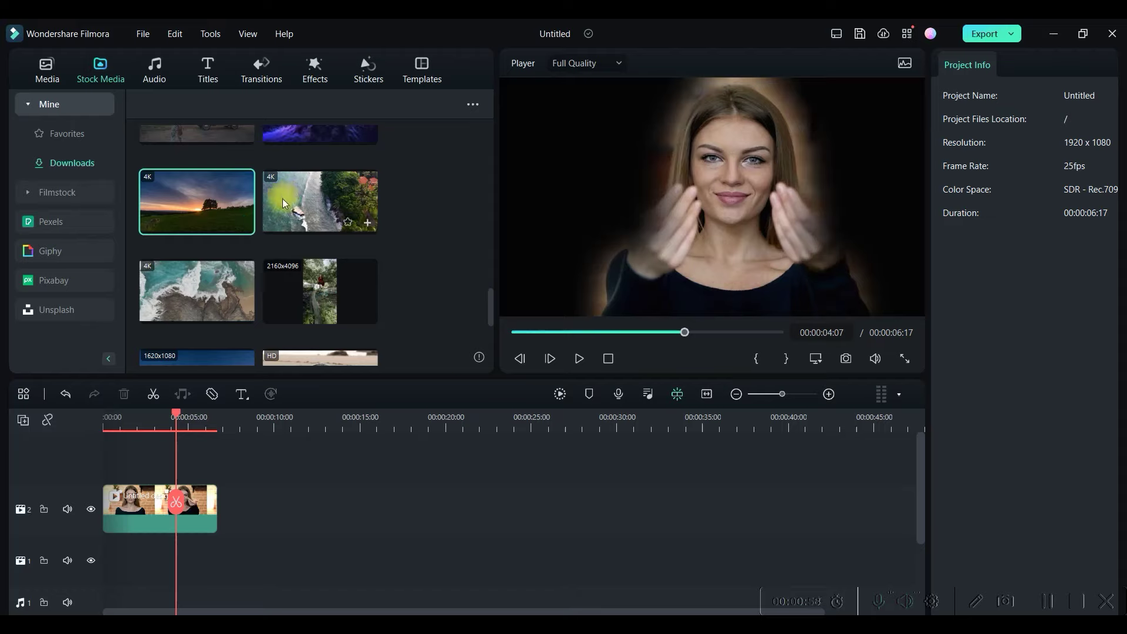
pyautogui.scroll(10, 282, 199)
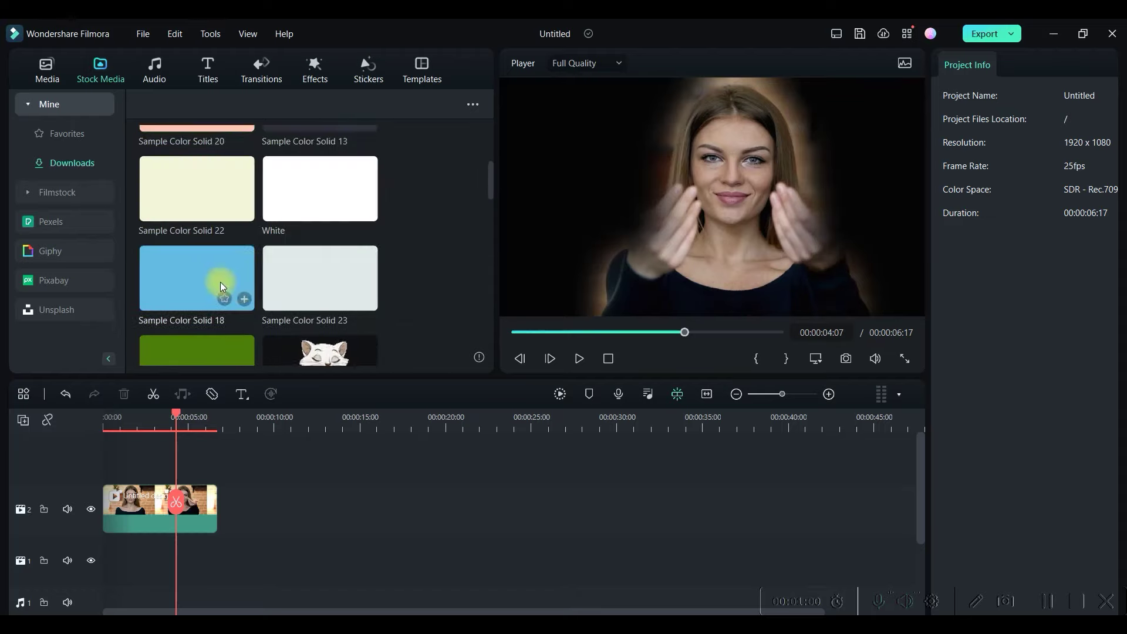
pyautogui.moveTo(311, 188); pyautogui.dragTo(103, 553)
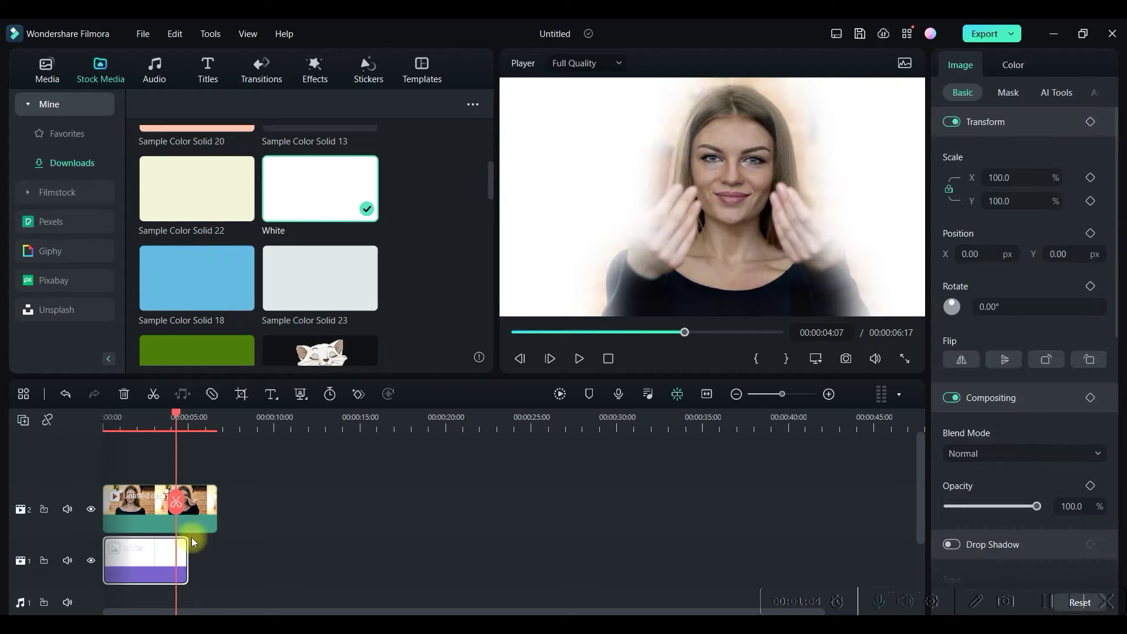
pyautogui.moveTo(187, 548); pyautogui.dragTo(216, 549)
pyautogui.click(520, 359)
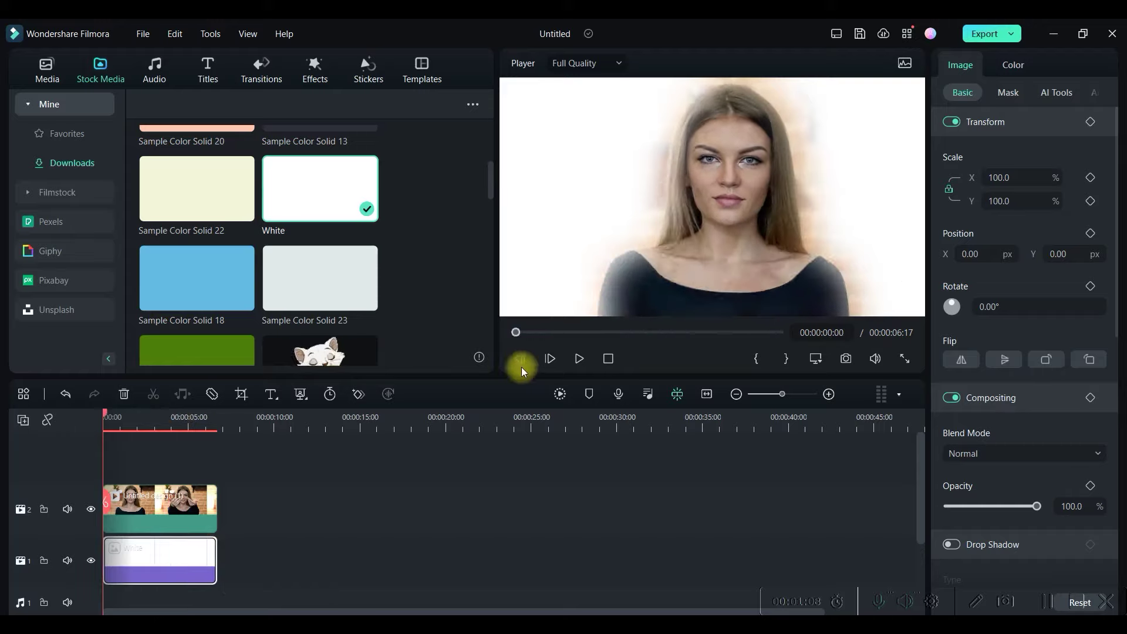